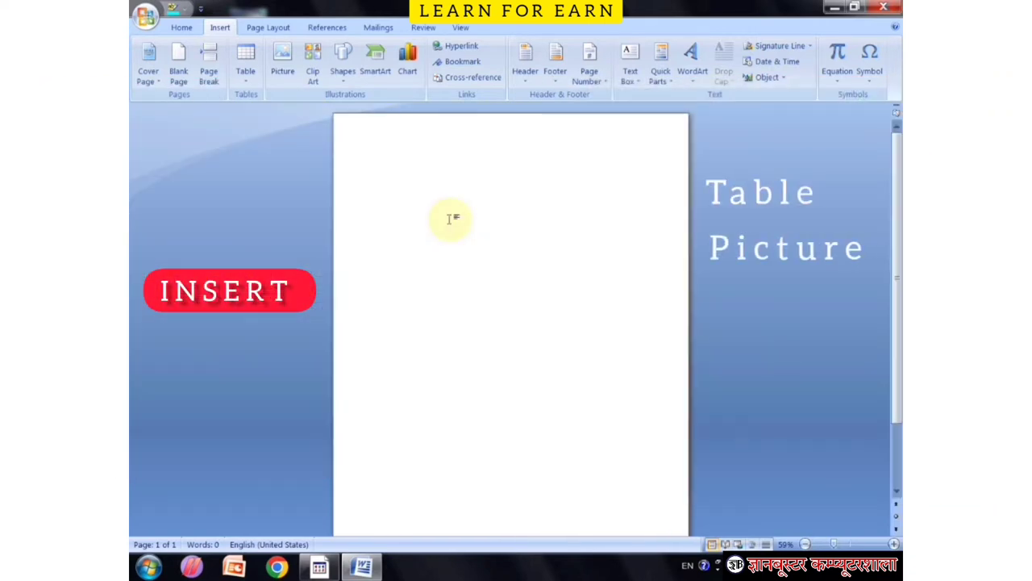
Preview the Table, Shapes and WordArt galleries on the Insert tab without inserting anything
{"action": "left_click", "coordinate": [246, 73]}
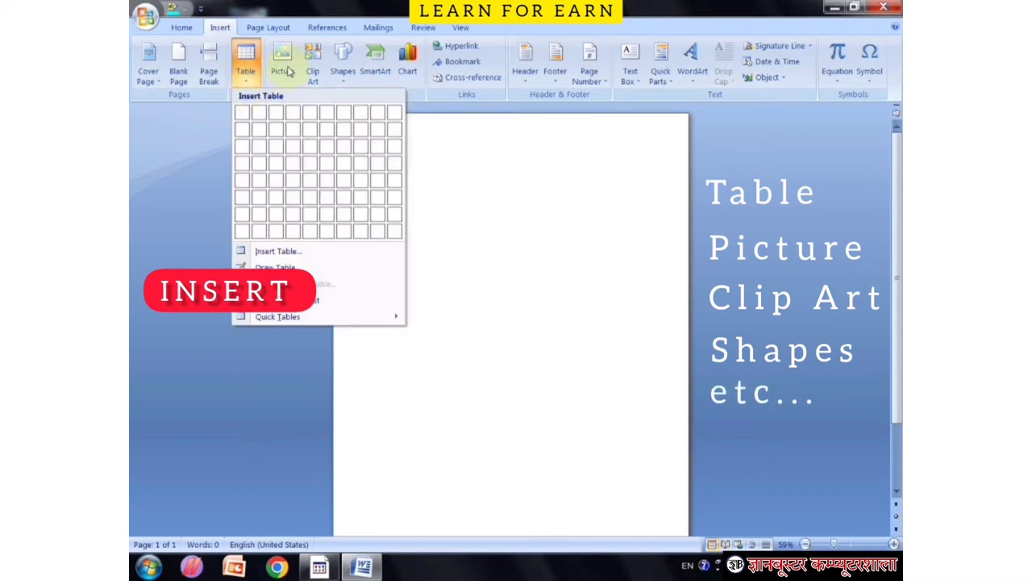
{"action": "left_click", "coordinate": [343, 58]}
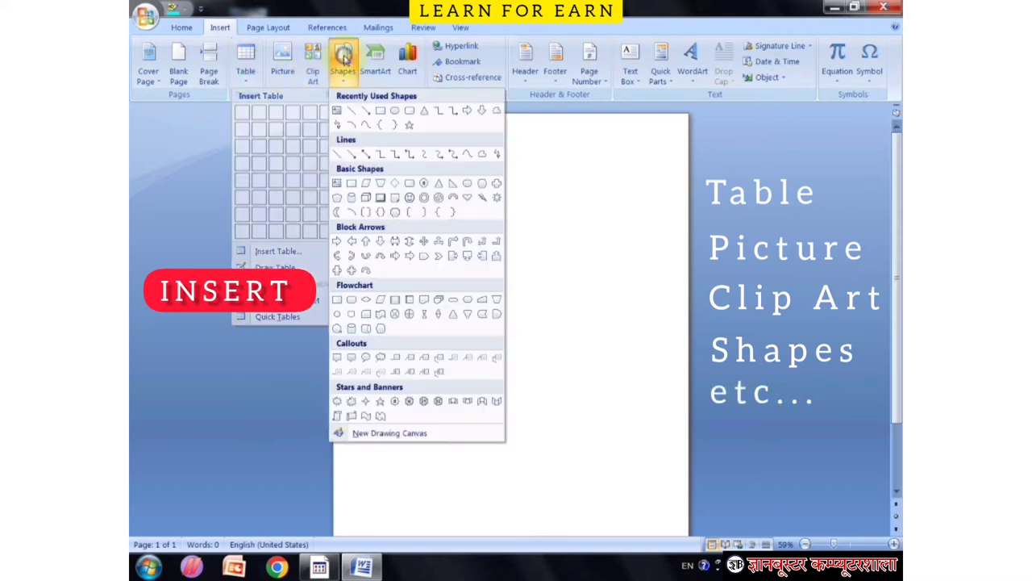
{"action": "left_click", "coordinate": [692, 65]}
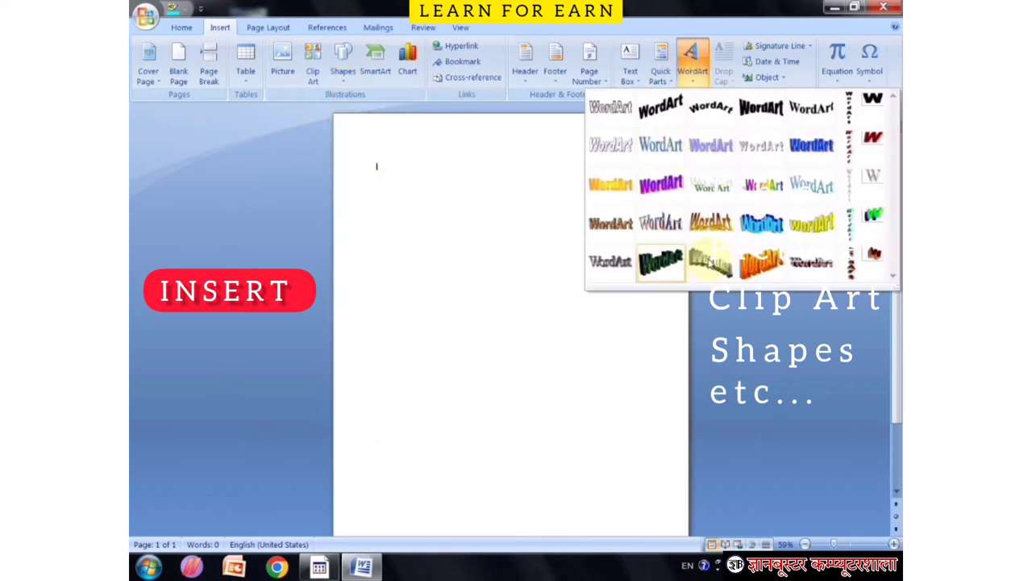
{"action": "left_click", "coordinate": [461, 305]}
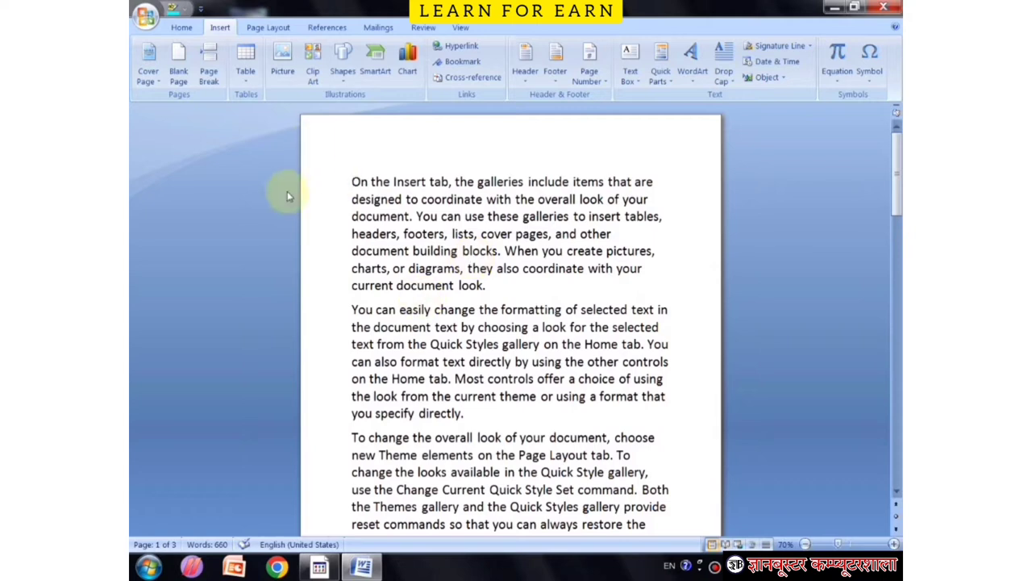
Browse the built-in cover page designs and insert the Tiles cover page as page one
{"action": "left_click", "coordinate": [147, 58]}
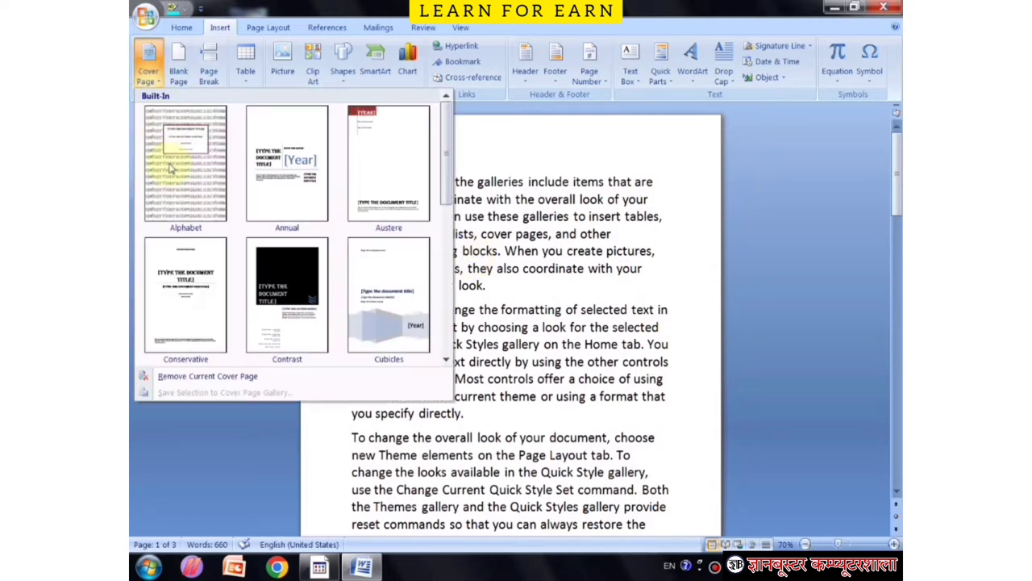
{"action": "left_click", "coordinate": [576, 311]}
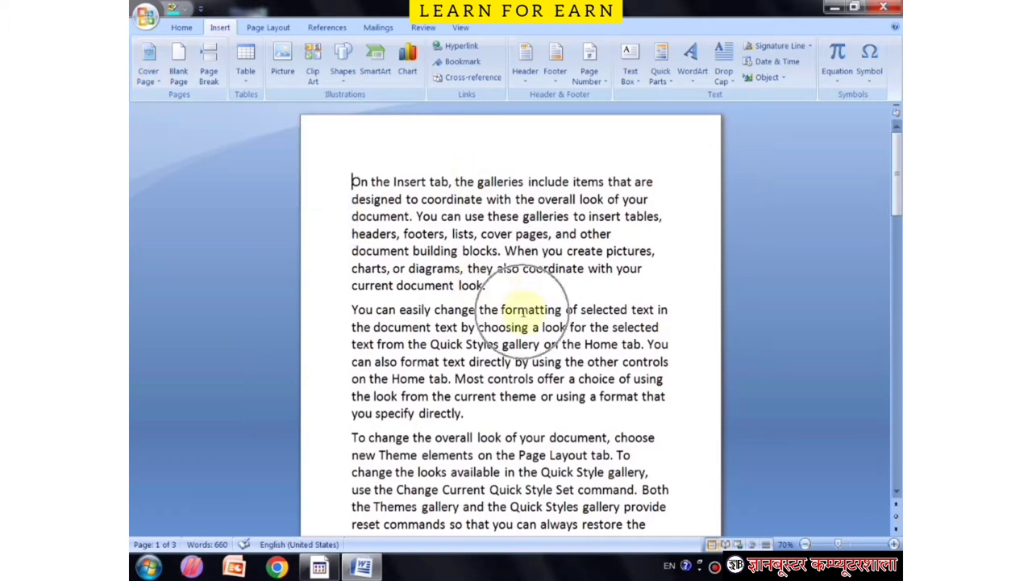
{"action": "scroll", "coordinate": [522, 310], "scroll_direction": "down", "scroll_amount": 5}
{"action": "scroll", "coordinate": [522, 311], "scroll_direction": "down", "scroll_amount": 1}
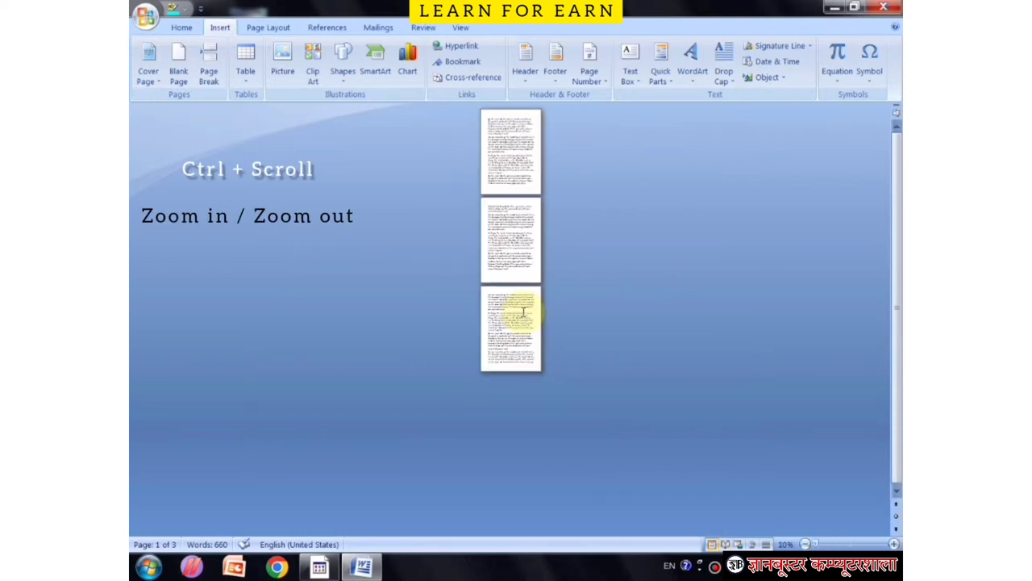
{"action": "left_click", "coordinate": [151, 67]}
{"action": "scroll", "coordinate": [396, 194], "scroll_direction": "down", "scroll_amount": 3}
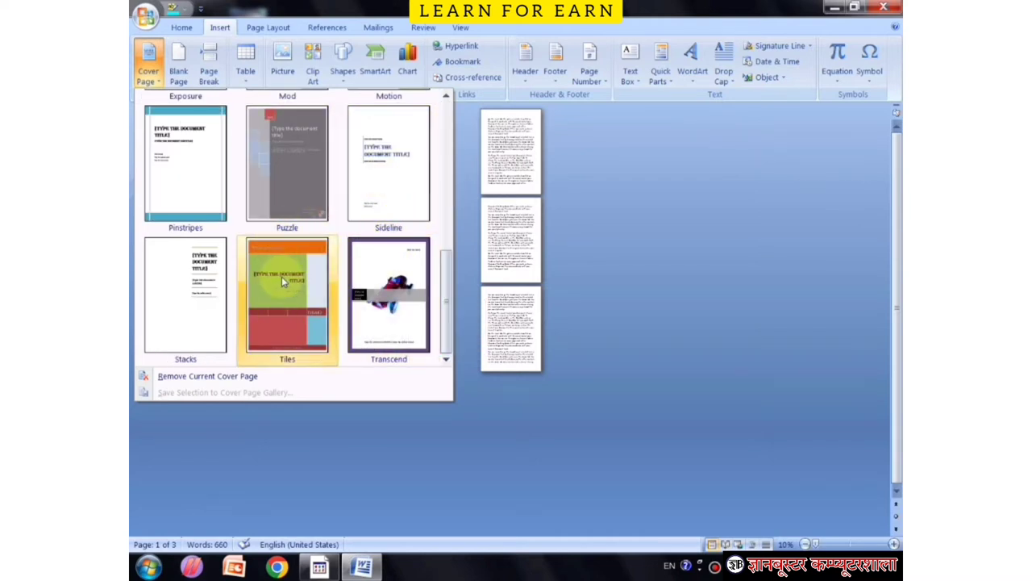
{"action": "left_click", "coordinate": [314, 278]}
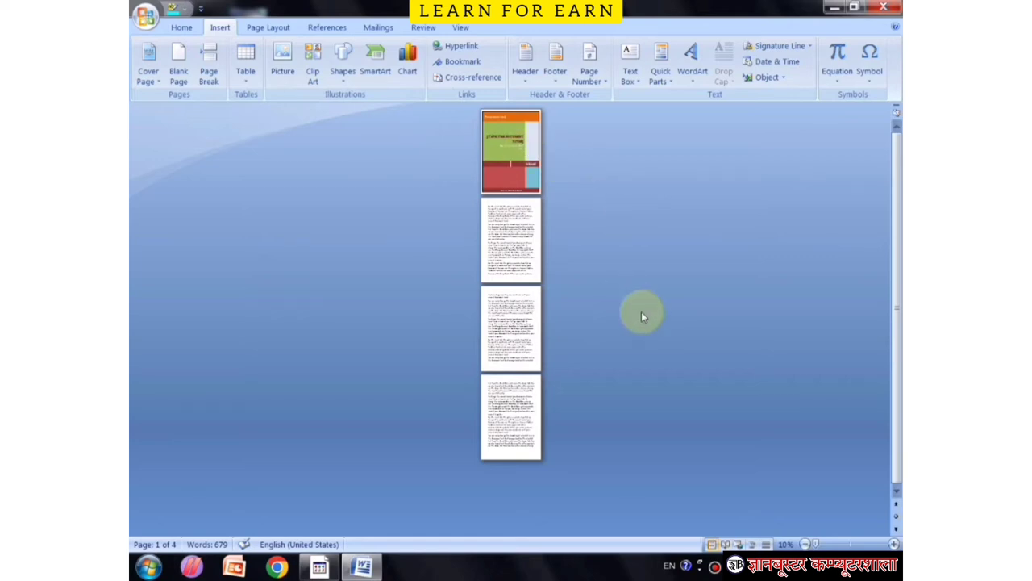
Enter the company name in the Tiles cover page's company placeholder
{"action": "scroll", "coordinate": [641, 312], "scroll_direction": "up", "scroll_amount": 2}
{"action": "scroll", "coordinate": [641, 311], "scroll_direction": "up", "scroll_amount": 1}
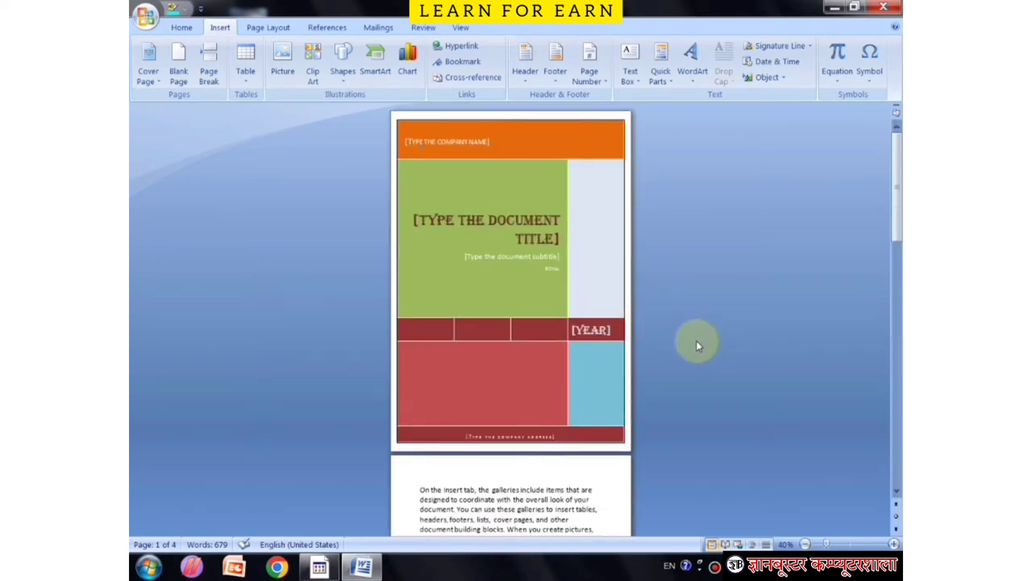
{"action": "scroll", "coordinate": [696, 340], "scroll_direction": "up", "scroll_amount": 1}
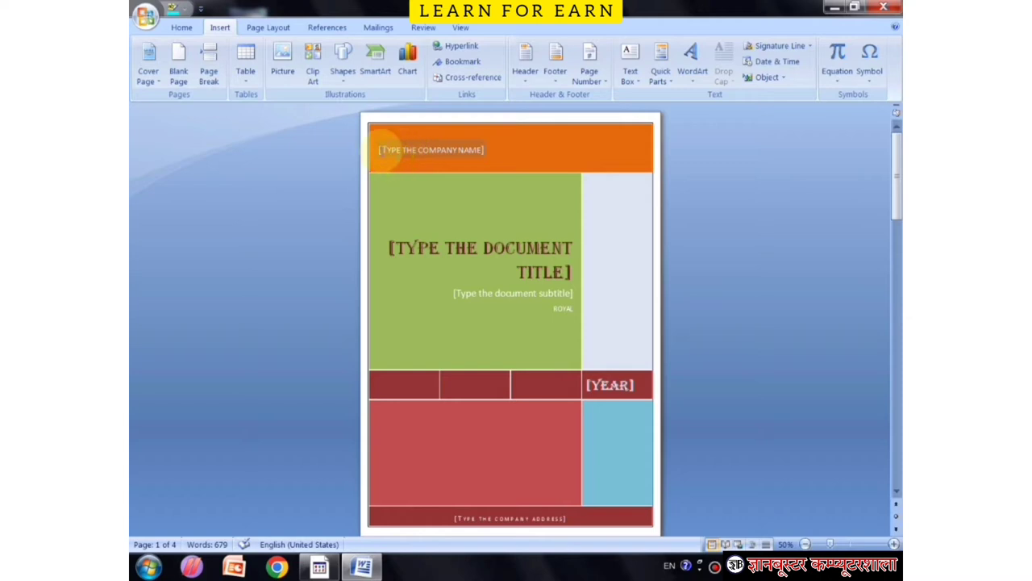
{"action": "scroll", "coordinate": [717, 362], "scroll_direction": "down", "scroll_amount": 1}
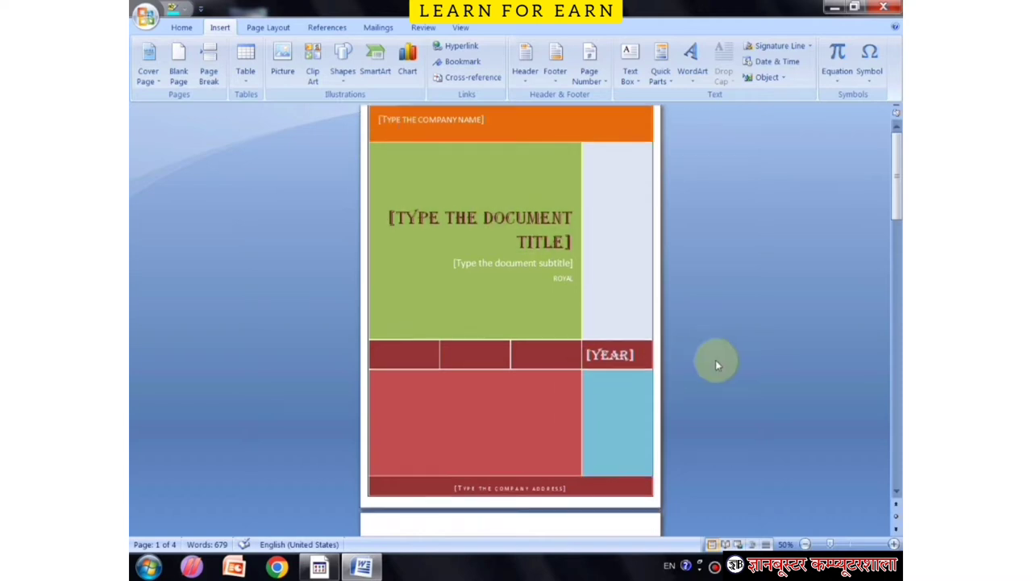
{"action": "scroll", "coordinate": [675, 341], "scroll_direction": "down", "scroll_amount": 2}
{"action": "scroll", "coordinate": [674, 338], "scroll_direction": "up", "scroll_amount": 3}
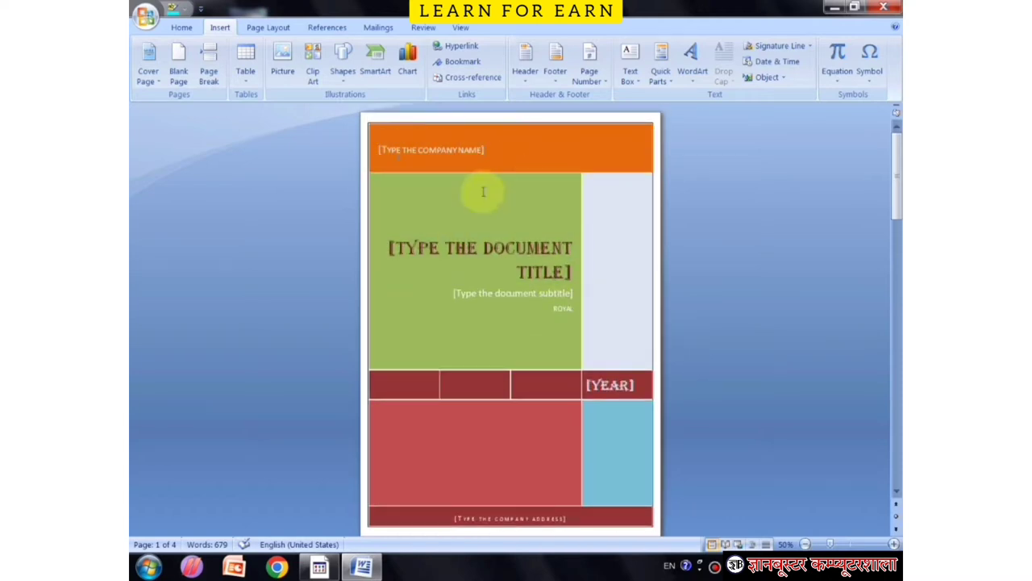
{"action": "left_click", "coordinate": [395, 151]}
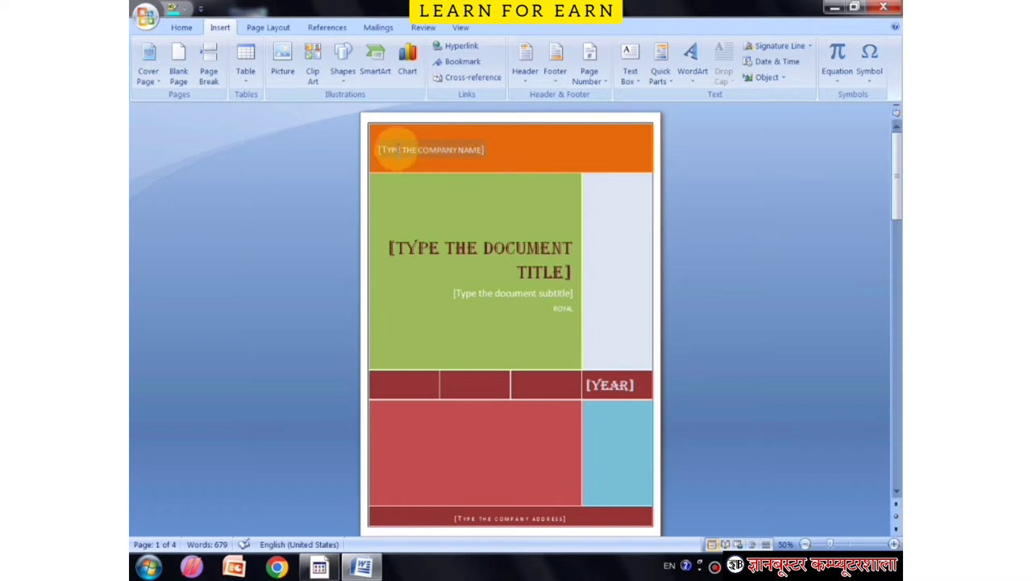
{"action": "left_click", "coordinate": [409, 150]}
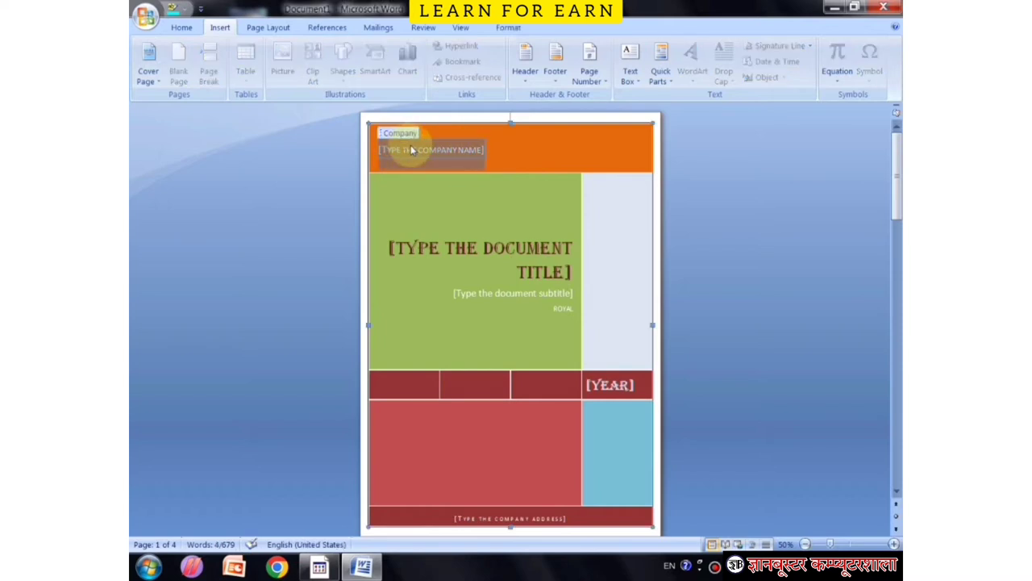
{"action": "type", "text": "Gyan"}
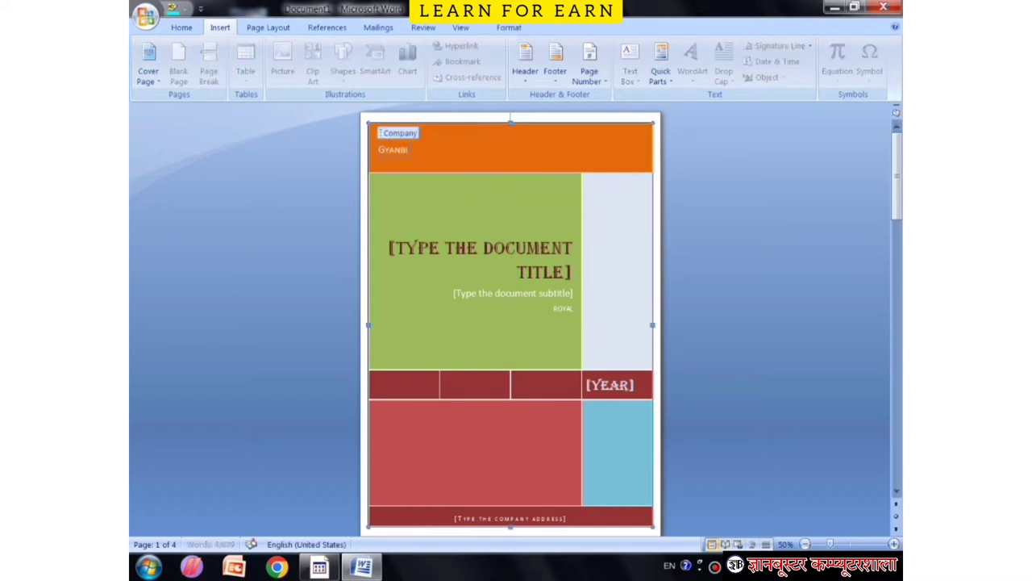
{"action": "type", "text": "o"}
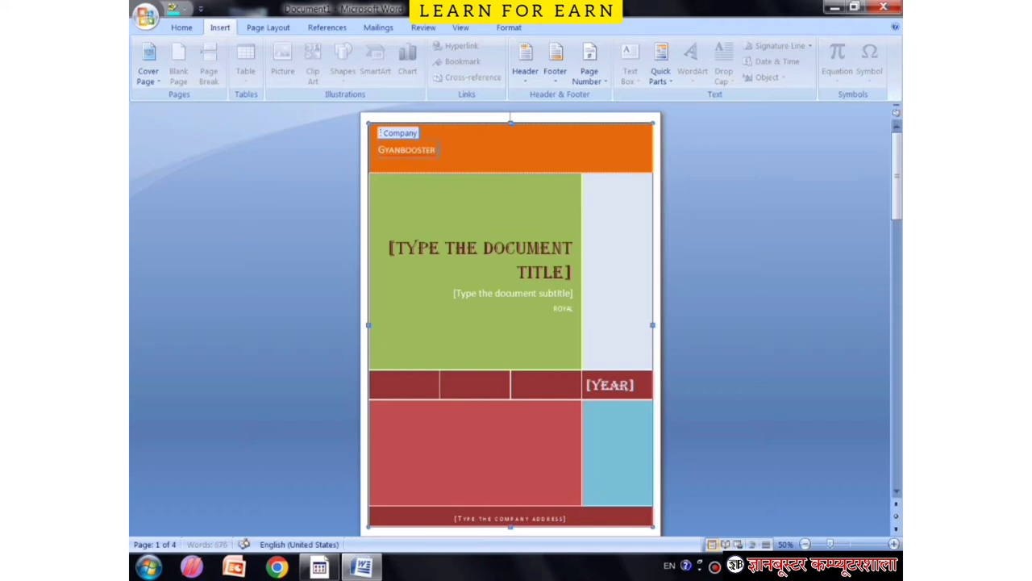
{"action": "type", "text": " K"}
{"action": "type", "text": "te"}
{"action": "type", "text": "ala"}
Title the cover page 'INSERT TAB', then select the subtitle, year and address fields
{"action": "left_click", "coordinate": [448, 249]}
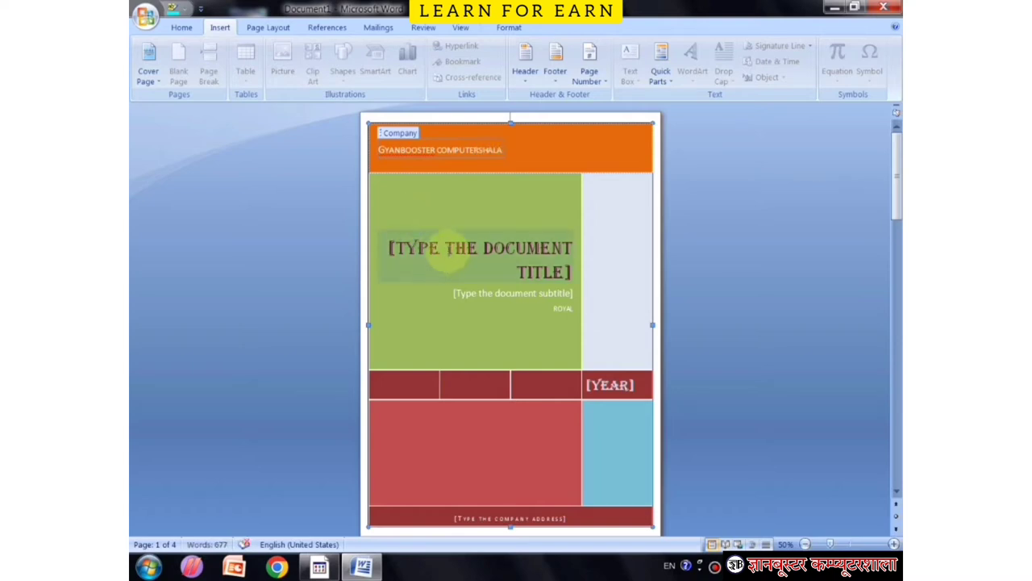
{"action": "type", "text": "IN"}
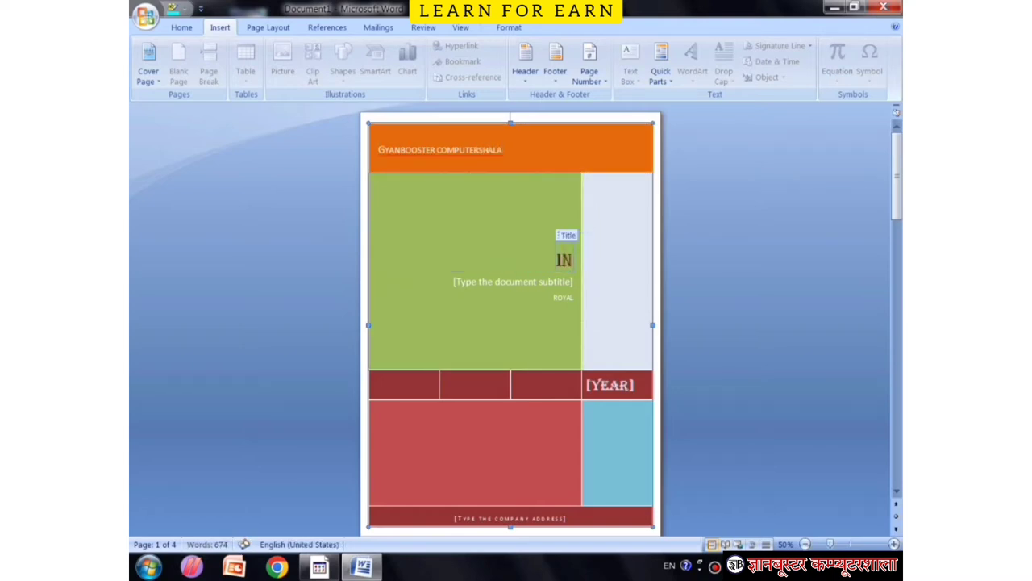
{"action": "type", "text": "SERT"}
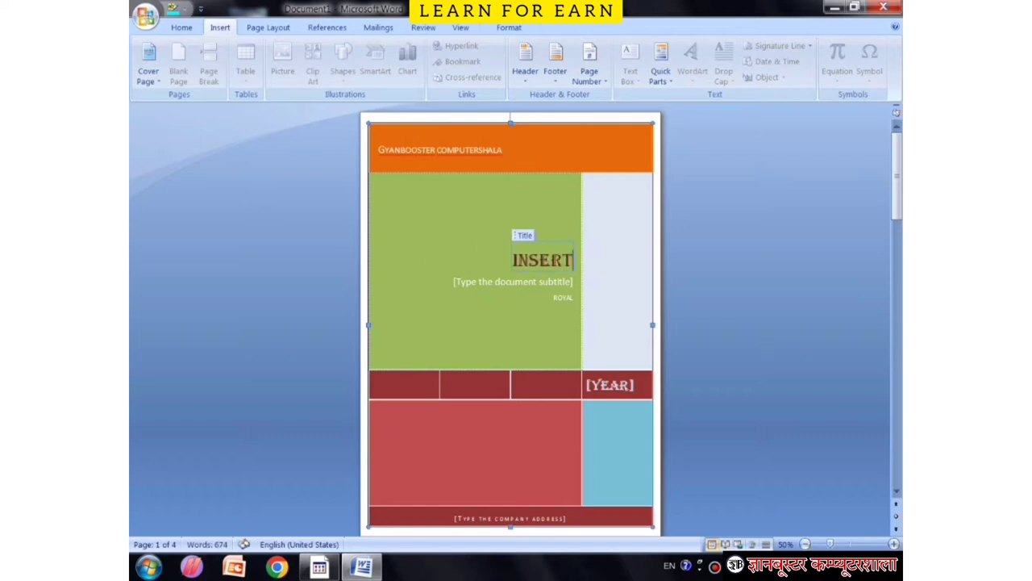
{"action": "type", "text": " TAB"}
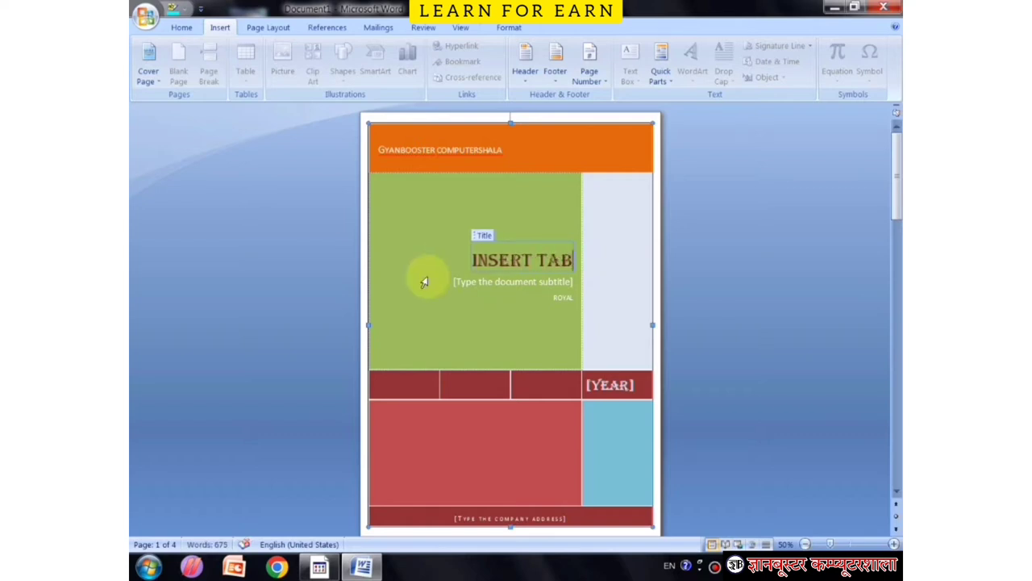
{"action": "left_click", "coordinate": [470, 284]}
{"action": "scroll", "coordinate": [564, 307], "scroll_direction": "down", "scroll_amount": 2}
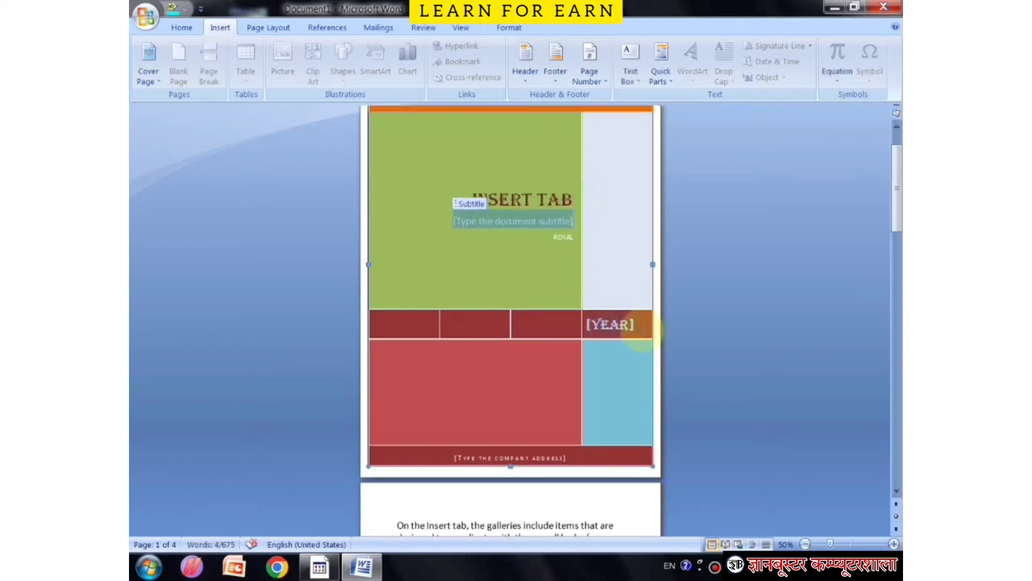
{"action": "left_click", "coordinate": [610, 322]}
{"action": "scroll", "coordinate": [606, 325], "scroll_direction": "down", "scroll_amount": 1}
{"action": "scroll", "coordinate": [505, 363], "scroll_direction": "down", "scroll_amount": 2}
{"action": "left_click", "coordinate": [508, 367]}
{"action": "scroll", "coordinate": [491, 363], "scroll_direction": "up", "scroll_amount": 3}
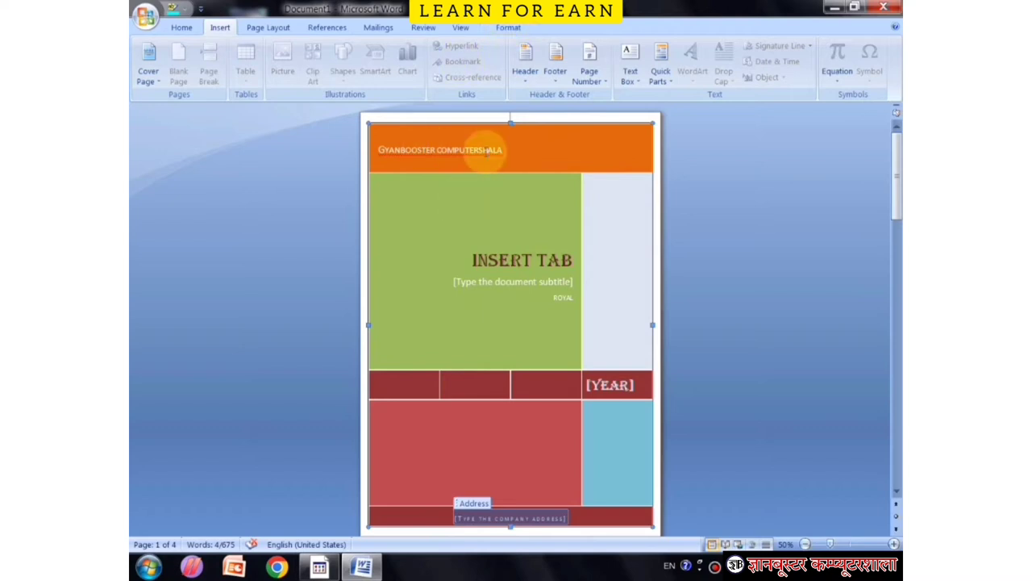
Click through the cover's company name, title, subtitle and year fields
{"action": "left_click", "coordinate": [395, 153]}
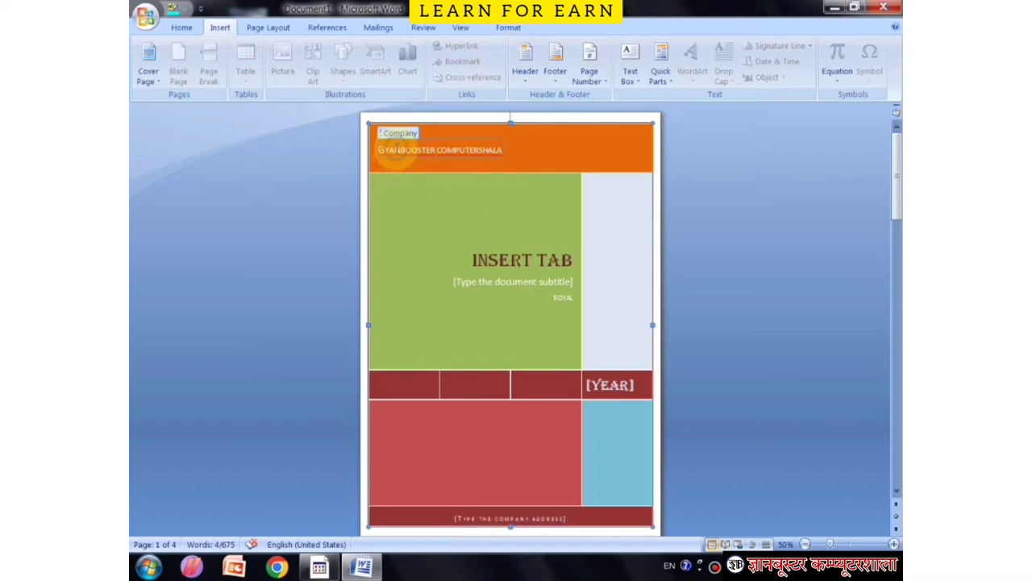
{"action": "left_click", "coordinate": [476, 281]}
{"action": "left_click", "coordinate": [516, 254]}
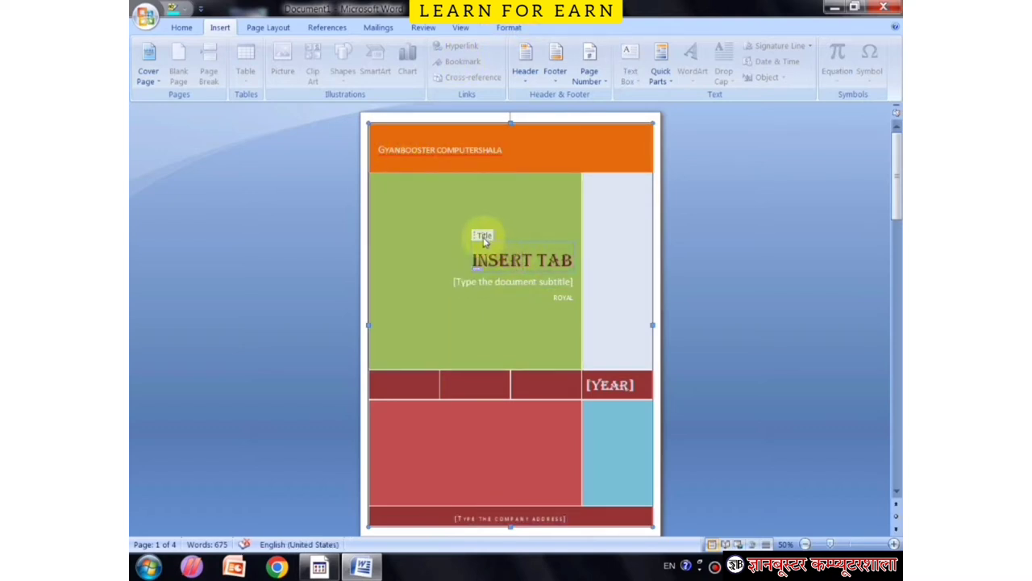
{"action": "left_click", "coordinate": [472, 281]}
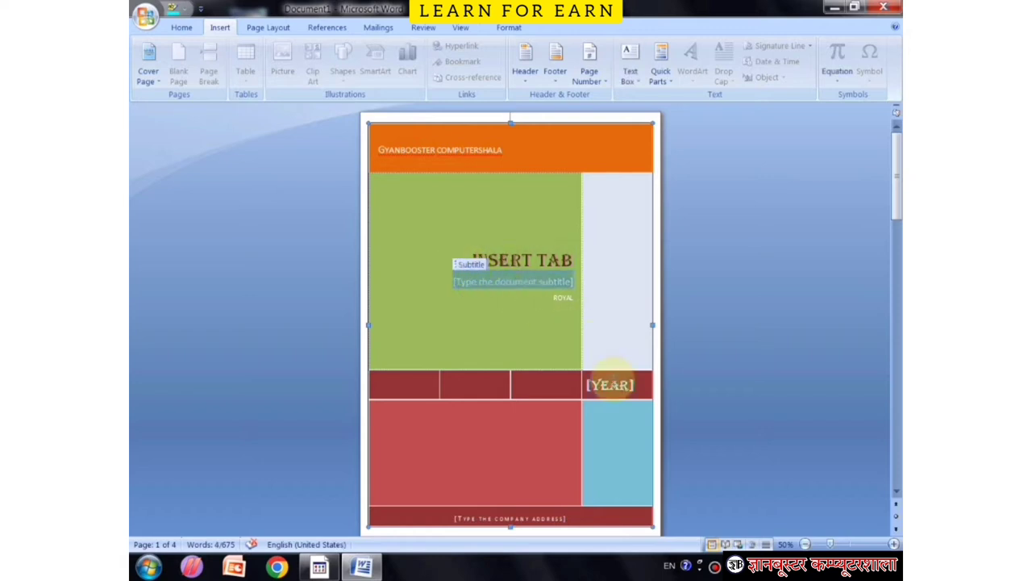
{"action": "left_click", "coordinate": [603, 383]}
{"action": "scroll", "coordinate": [516, 468], "scroll_direction": "down", "scroll_amount": 3}
{"action": "scroll", "coordinate": [500, 464], "scroll_direction": "up", "scroll_amount": 2}
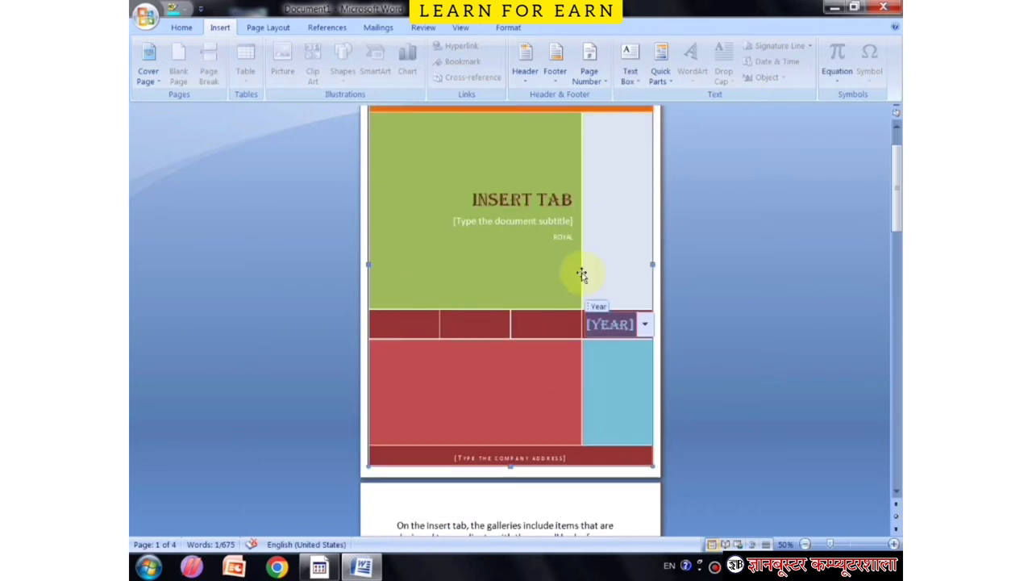
{"action": "scroll", "coordinate": [583, 272], "scroll_direction": "up", "scroll_amount": 1}
Select the INSERT TAB title box and check its fill colours, leaving them unchanged
{"action": "left_click", "coordinate": [507, 29]}
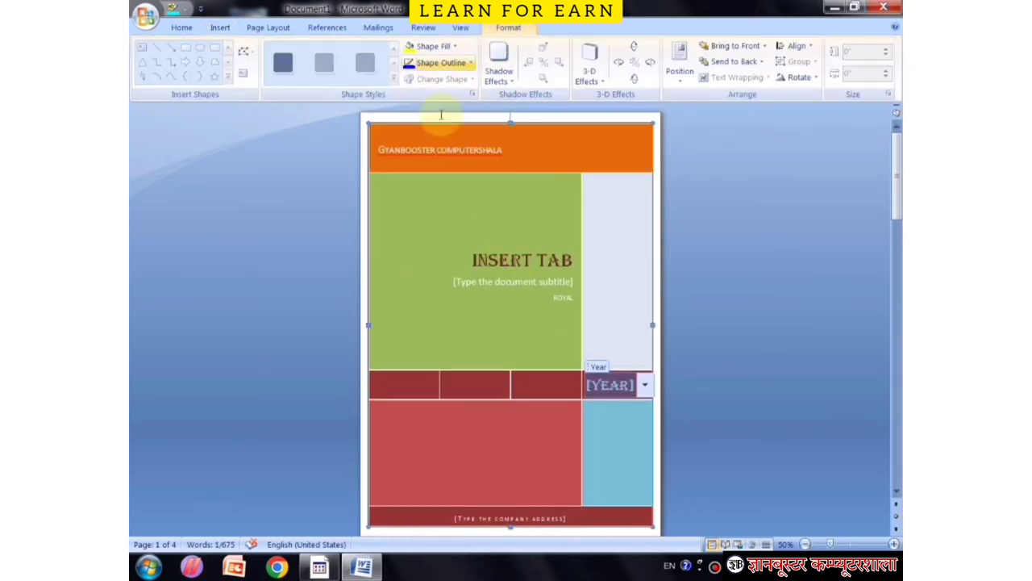
{"action": "left_click", "coordinate": [541, 252]}
{"action": "left_click", "coordinate": [526, 197]}
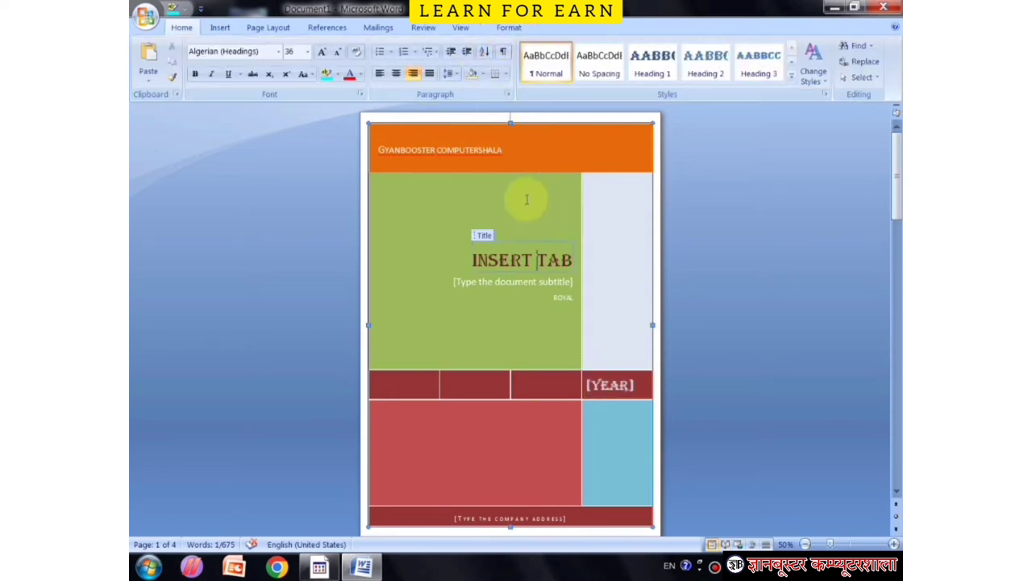
{"action": "left_click", "coordinate": [510, 29]}
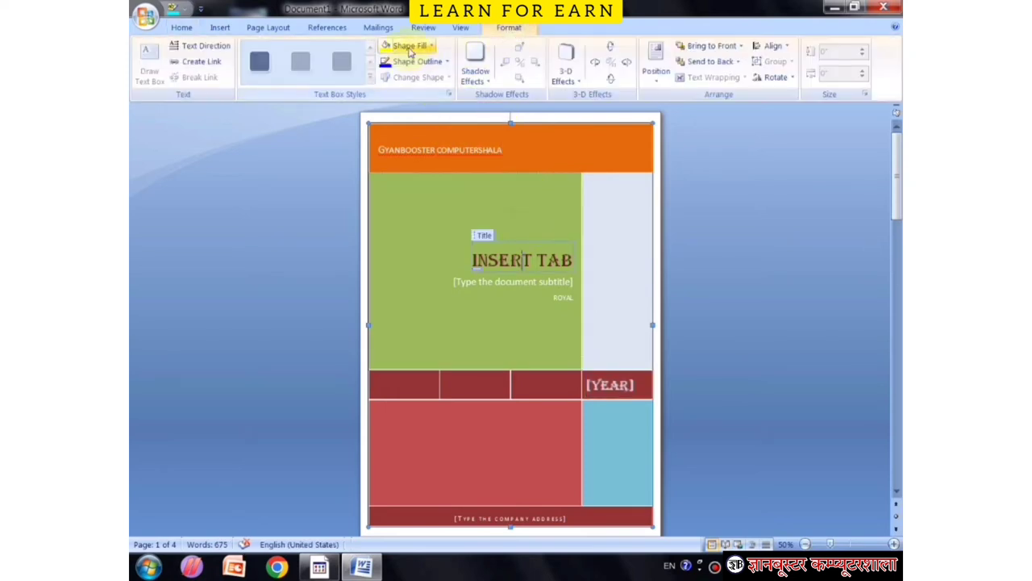
{"action": "left_click", "coordinate": [412, 46]}
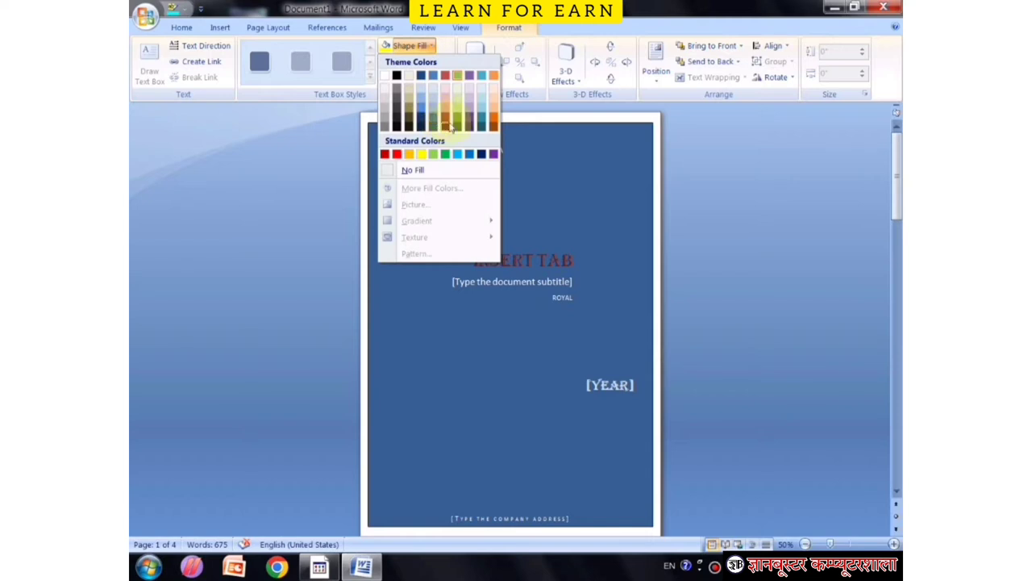
{"action": "left_click", "coordinate": [456, 117]}
Give the large red cover block a dark outline colour, then deselect the shapes
{"action": "left_click", "coordinate": [525, 418]}
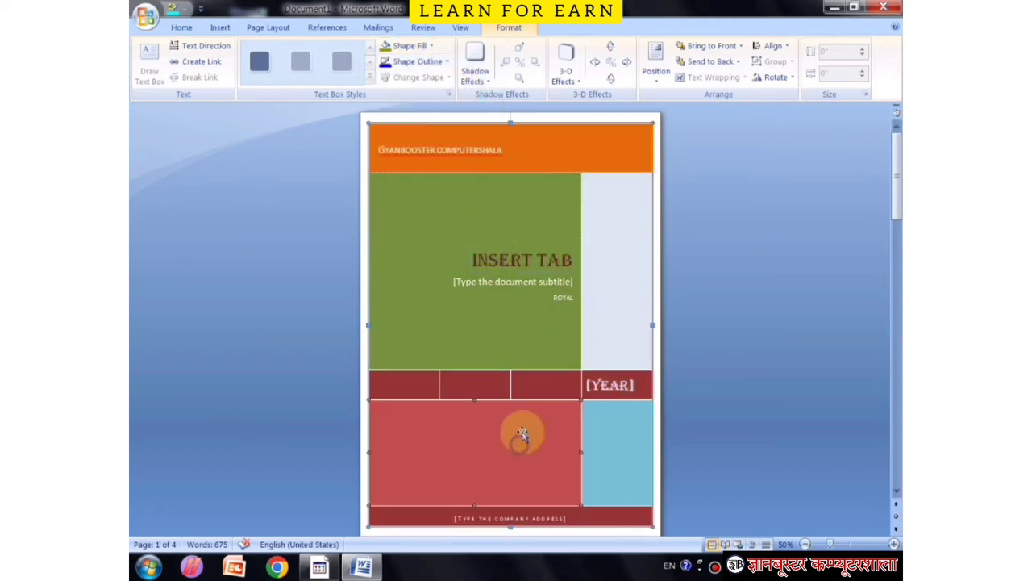
{"action": "left_click", "coordinate": [508, 28]}
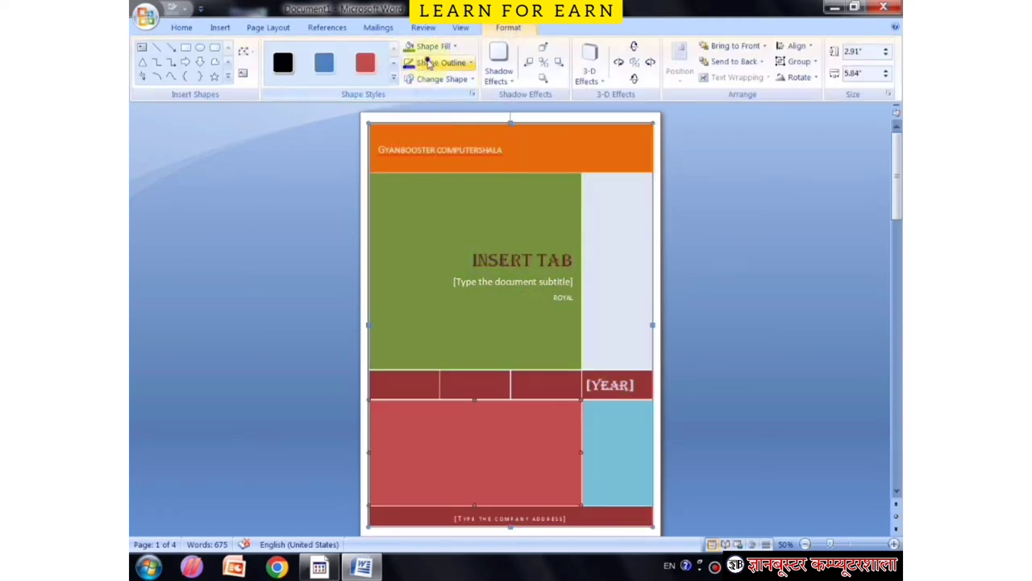
{"action": "left_click", "coordinate": [440, 62]}
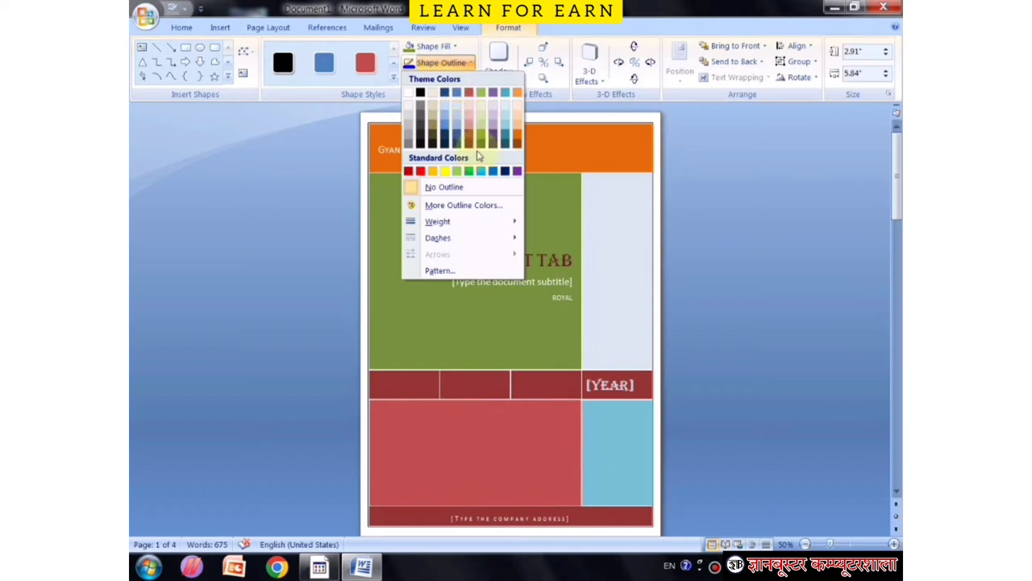
{"action": "left_click", "coordinate": [505, 170]}
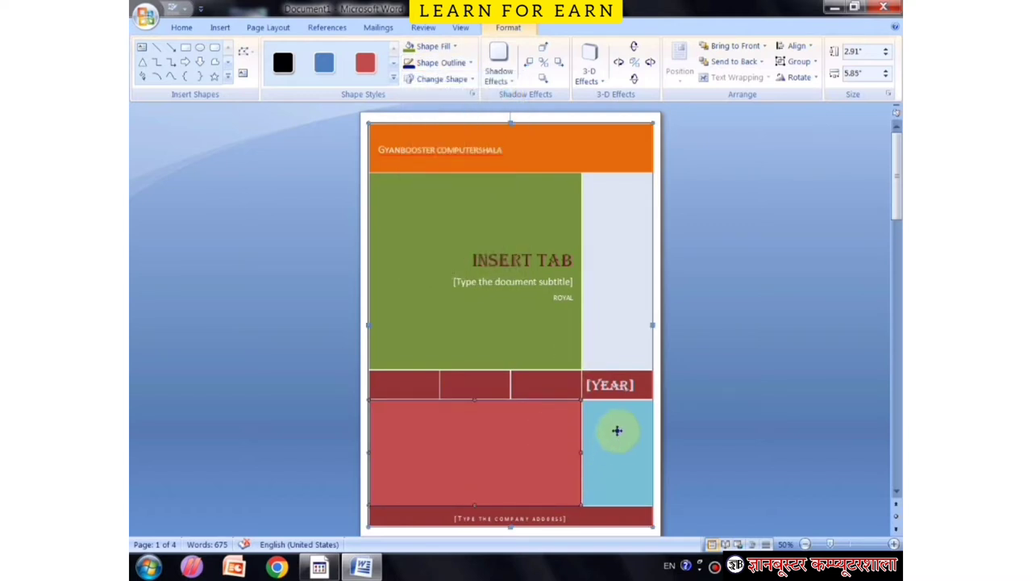
{"action": "left_click", "coordinate": [602, 279]}
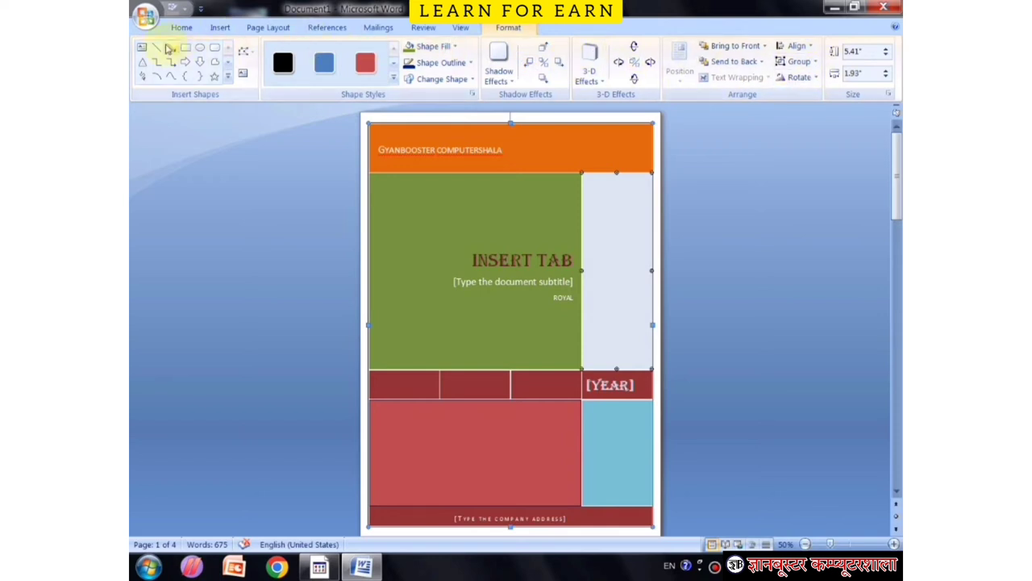
{"action": "left_click", "coordinate": [219, 28]}
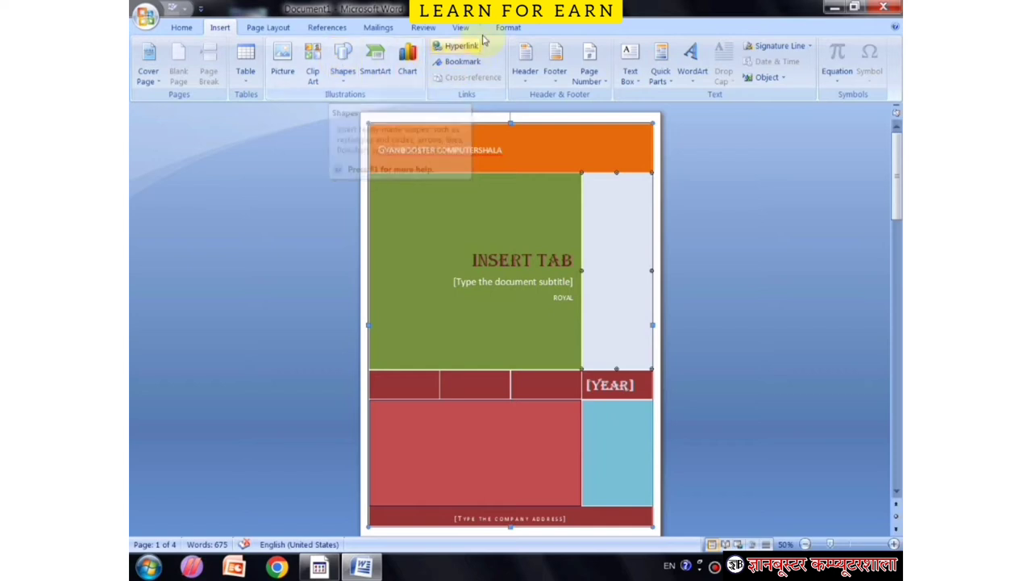
{"action": "left_click", "coordinate": [509, 28]}
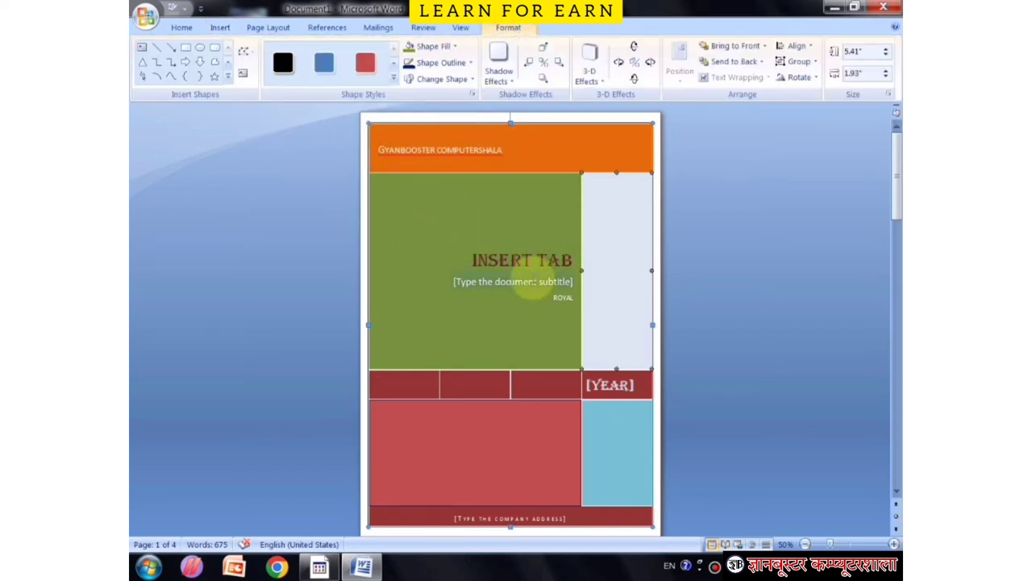
{"action": "left_click", "coordinate": [682, 276]}
Remove the current cover page using the Cover Page menu on the Insert tab
{"action": "scroll", "coordinate": [682, 276], "scroll_direction": "down", "scroll_amount": 2}
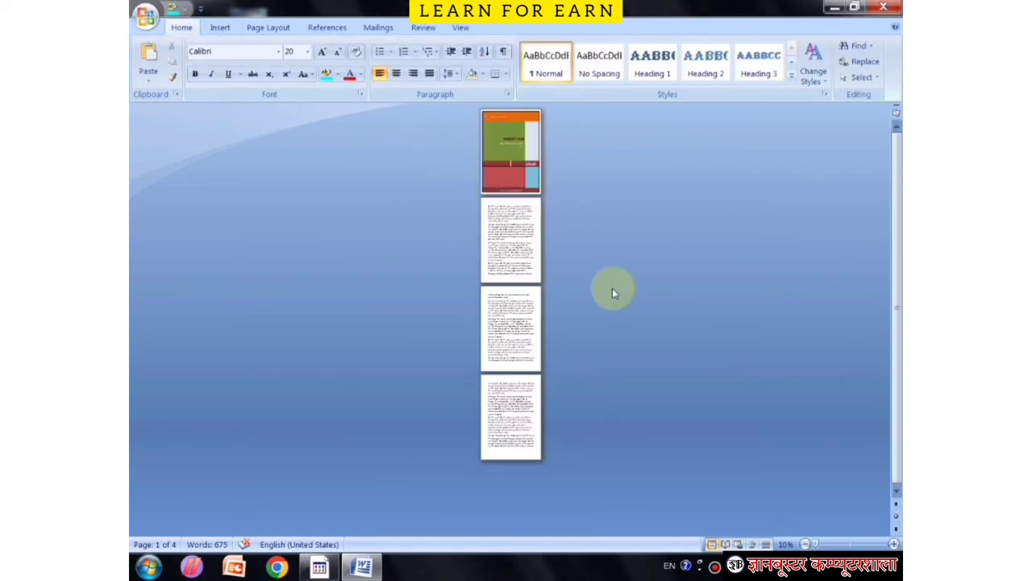
{"action": "left_click", "coordinate": [220, 28]}
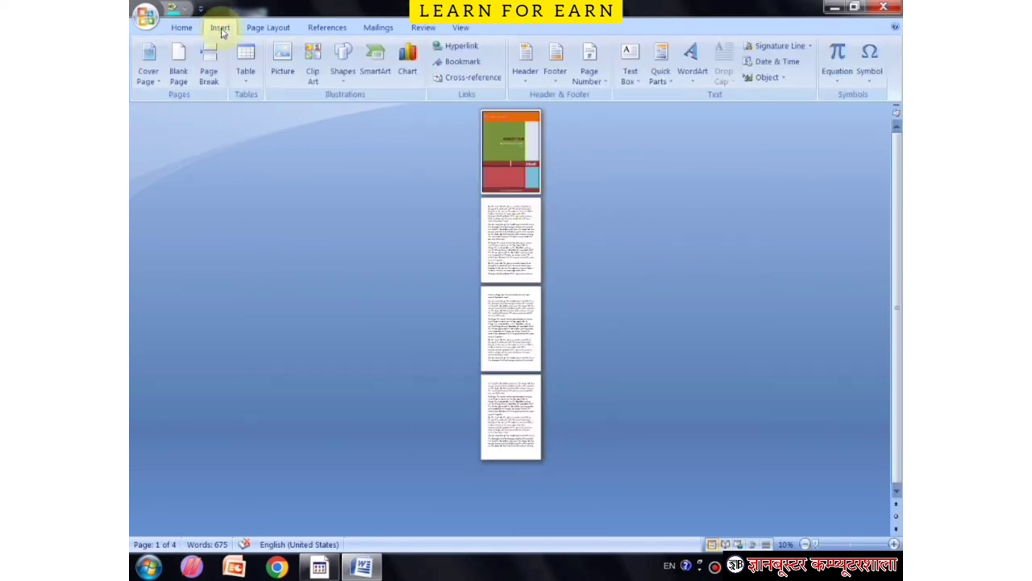
{"action": "left_click", "coordinate": [146, 73]}
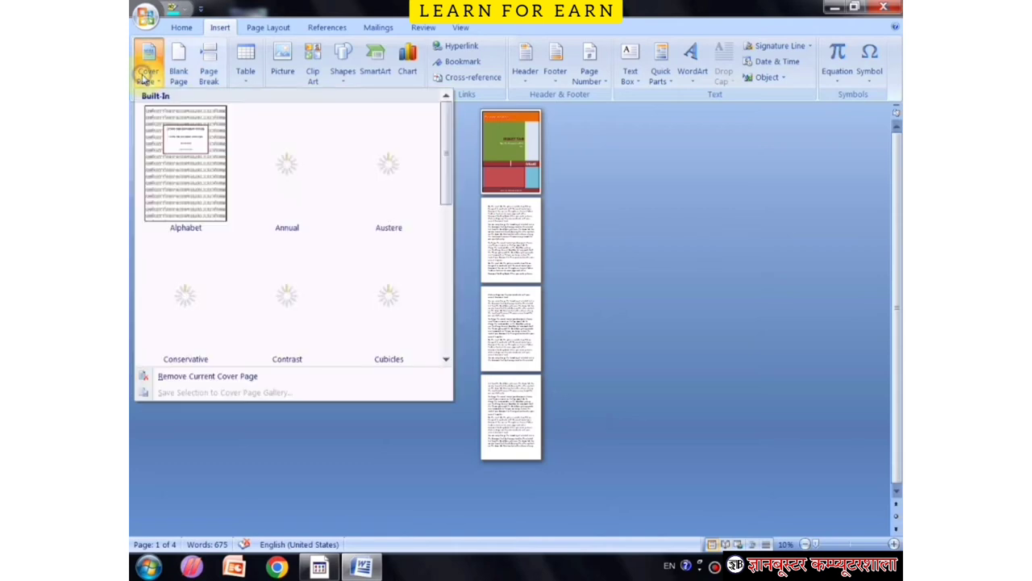
{"action": "left_click", "coordinate": [209, 378]}
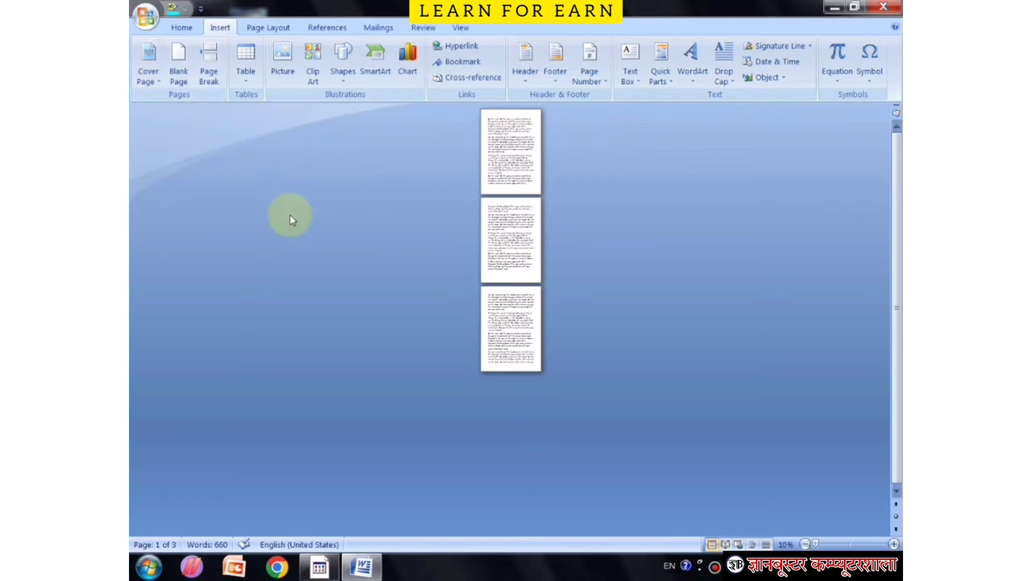
Select the red and blue opening paragraphs, then the whole document, then clear the selection
{"action": "left_click", "coordinate": [149, 73]}
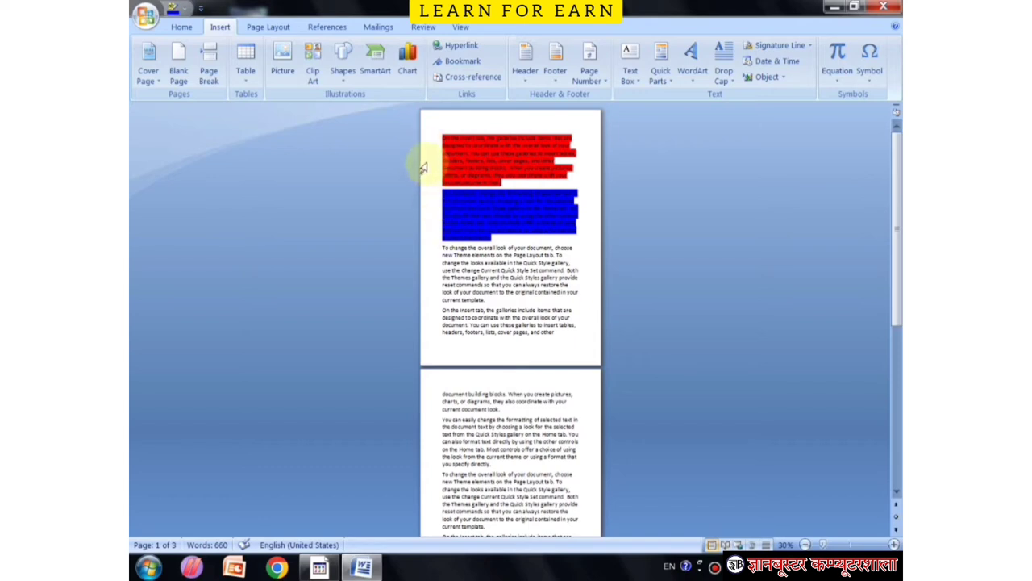
{"action": "left_click_drag", "start_coordinate": [422, 167], "coordinate": [424, 226]}
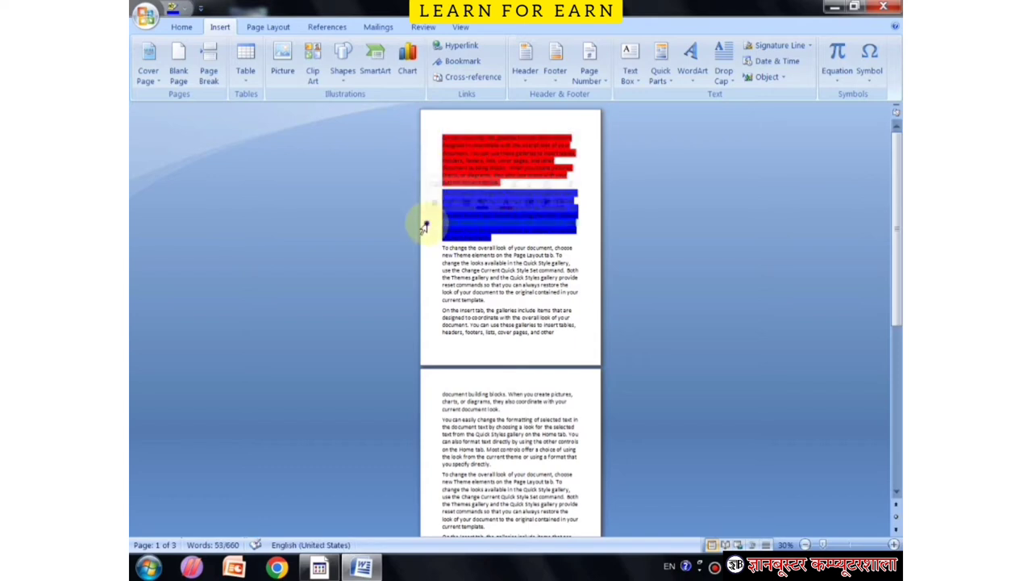
{"action": "key", "text": "ctrl+a"}
{"action": "left_click", "coordinate": [492, 244]}
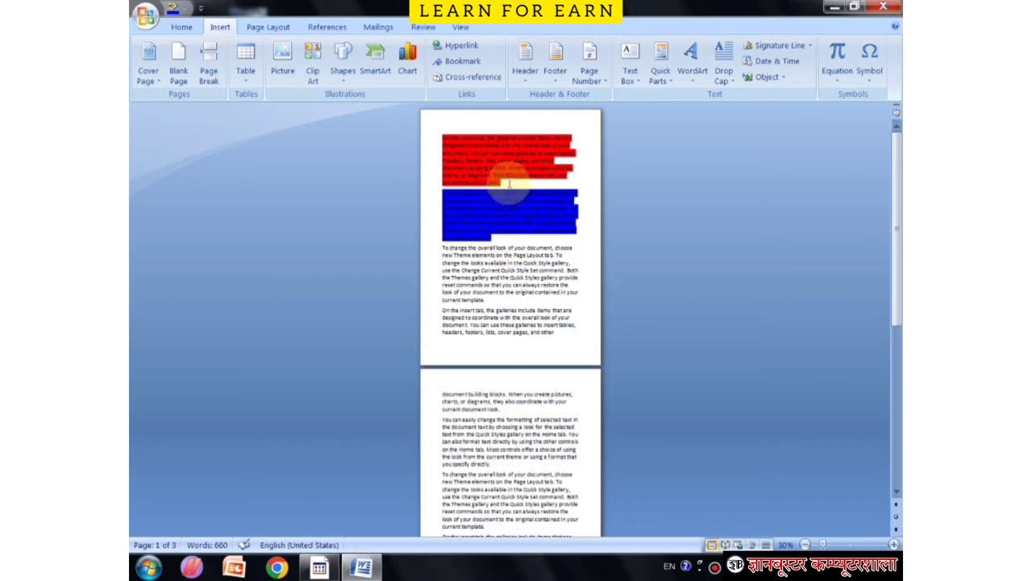
{"action": "scroll", "coordinate": [509, 184], "scroll_direction": "up", "scroll_amount": 2}
{"action": "scroll", "coordinate": [565, 276], "scroll_direction": "up", "scroll_amount": 2}
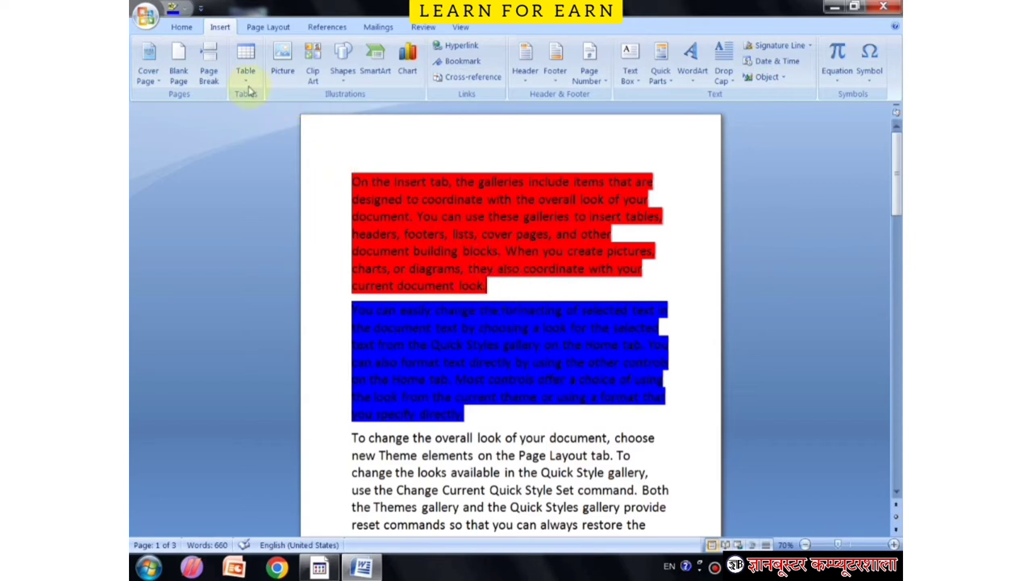
Insert a blank page after the red first paragraph and scroll through the result
{"action": "left_click", "coordinate": [175, 71]}
{"action": "scroll", "coordinate": [449, 276], "scroll_direction": "up", "scroll_amount": 3}
{"action": "scroll", "coordinate": [456, 274], "scroll_direction": "up", "scroll_amount": 3}
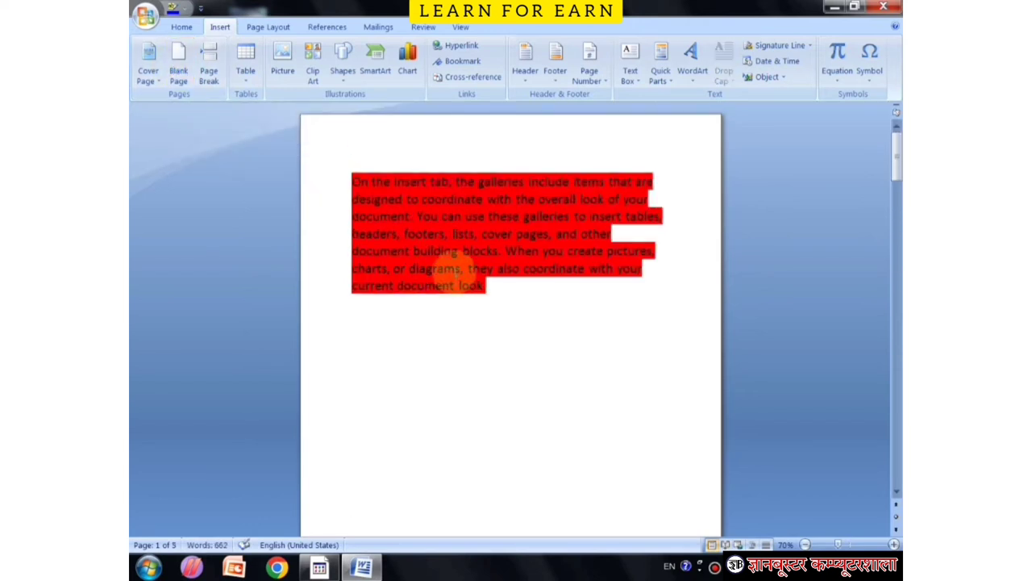
{"action": "scroll", "coordinate": [455, 281], "scroll_direction": "down", "scroll_amount": 3}
{"action": "scroll", "coordinate": [461, 291], "scroll_direction": "down", "scroll_amount": 3}
{"action": "scroll", "coordinate": [473, 293], "scroll_direction": "down", "scroll_amount": 1}
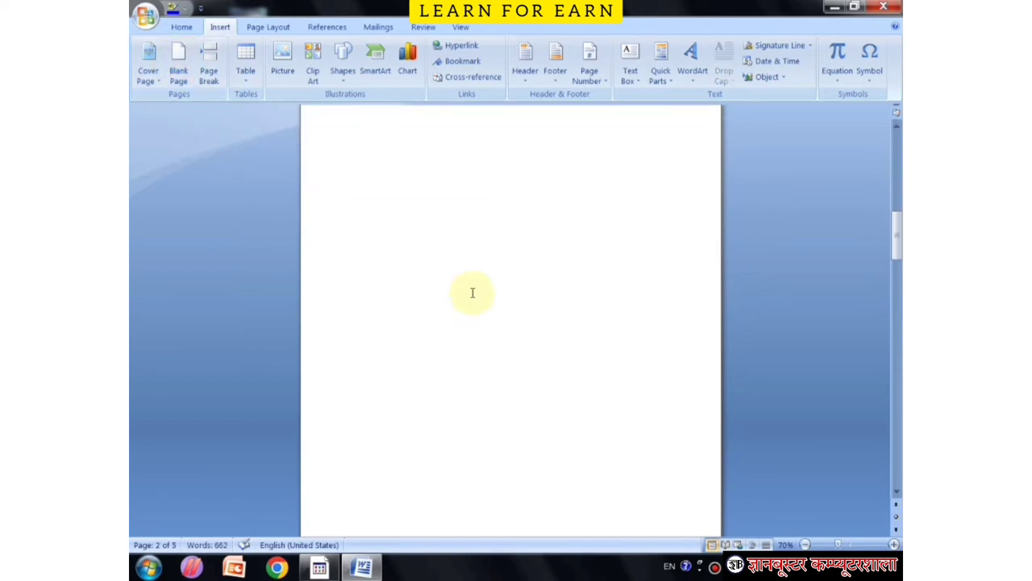
{"action": "scroll", "coordinate": [472, 292], "scroll_direction": "down", "scroll_amount": 3}
{"action": "scroll", "coordinate": [470, 296], "scroll_direction": "down", "scroll_amount": 5}
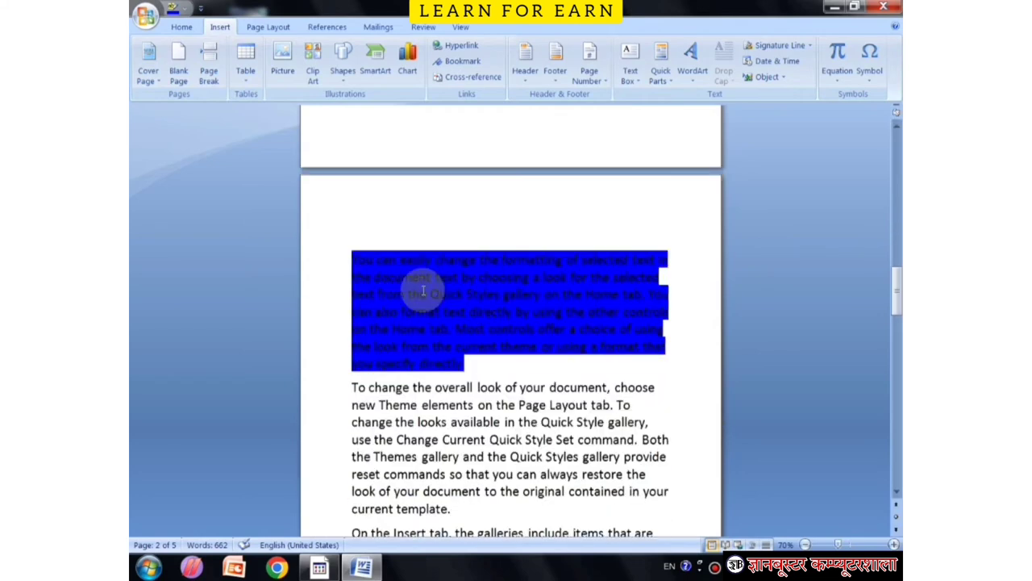
{"action": "scroll", "coordinate": [422, 289], "scroll_direction": "down", "scroll_amount": 3}
{"action": "scroll", "coordinate": [423, 290], "scroll_direction": "down", "scroll_amount": 3}
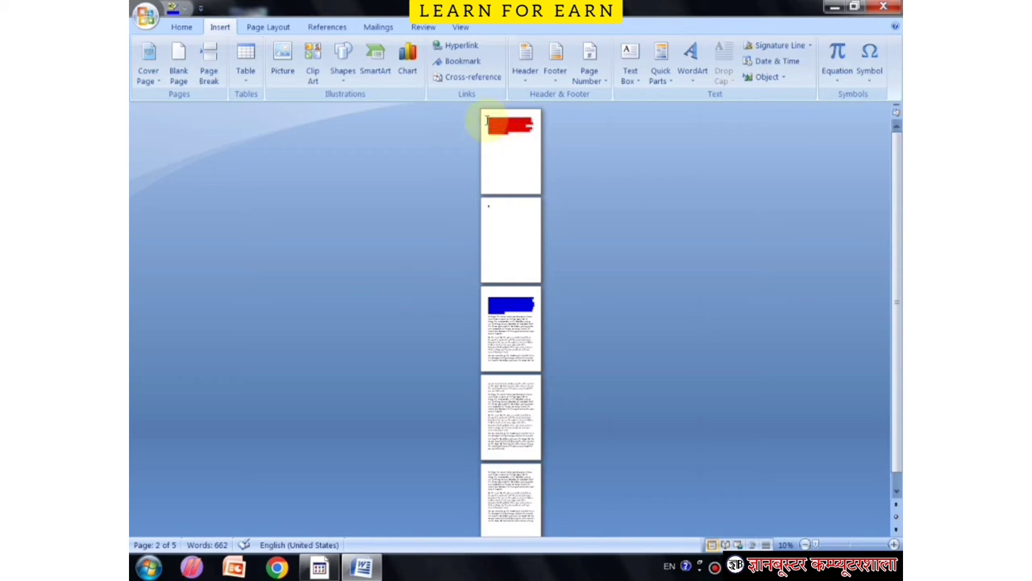
Insert another blank page at the insertion point in the page 3 lesson text
{"action": "left_click_drag", "start_coordinate": [498, 137], "coordinate": [507, 147]}
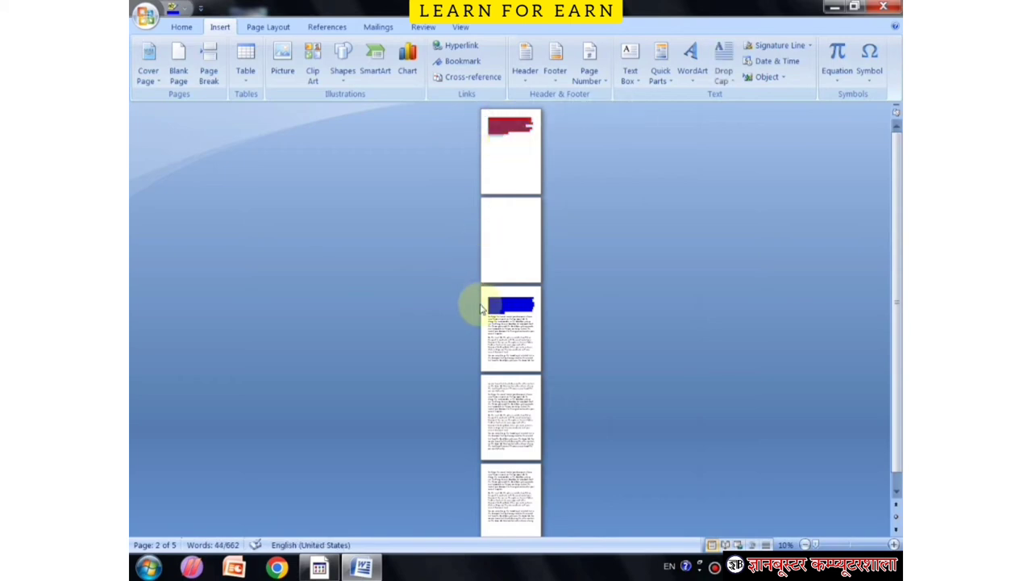
{"action": "left_click_drag", "start_coordinate": [489, 296], "coordinate": [495, 307]}
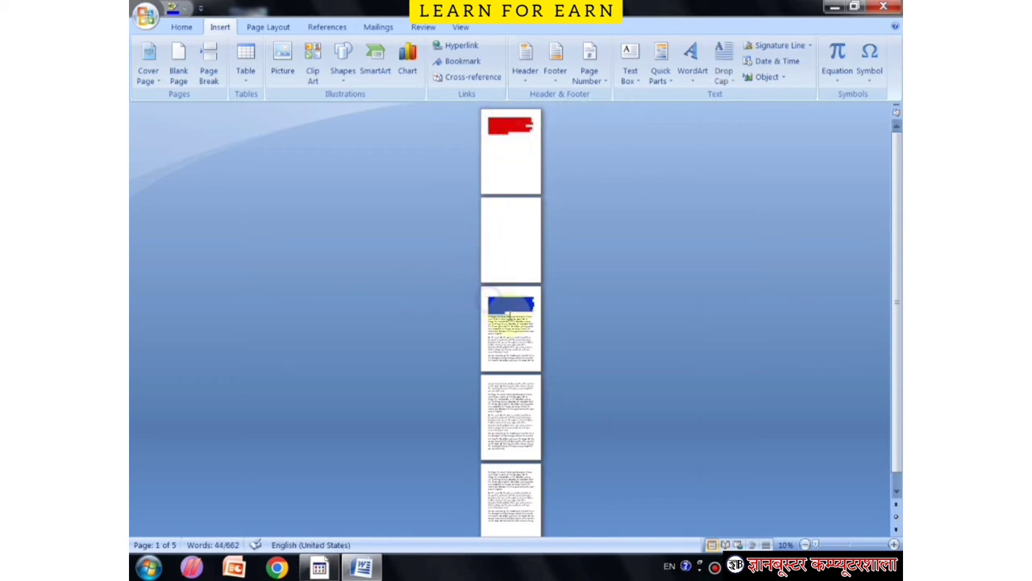
{"action": "left_click", "coordinate": [506, 154]}
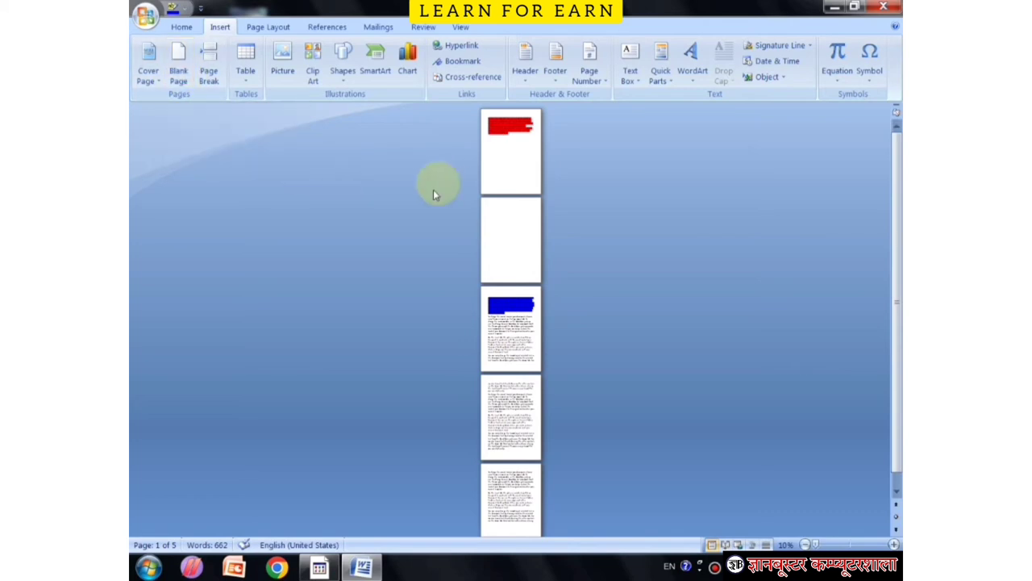
{"action": "scroll", "coordinate": [520, 290], "scroll_direction": "down", "scroll_amount": 1}
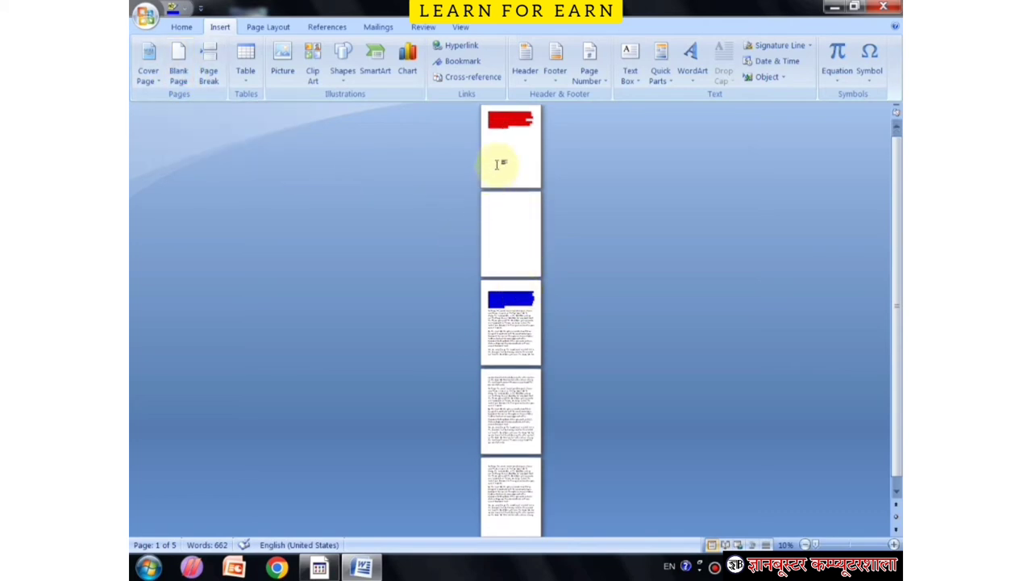
{"action": "left_click", "coordinate": [505, 328]}
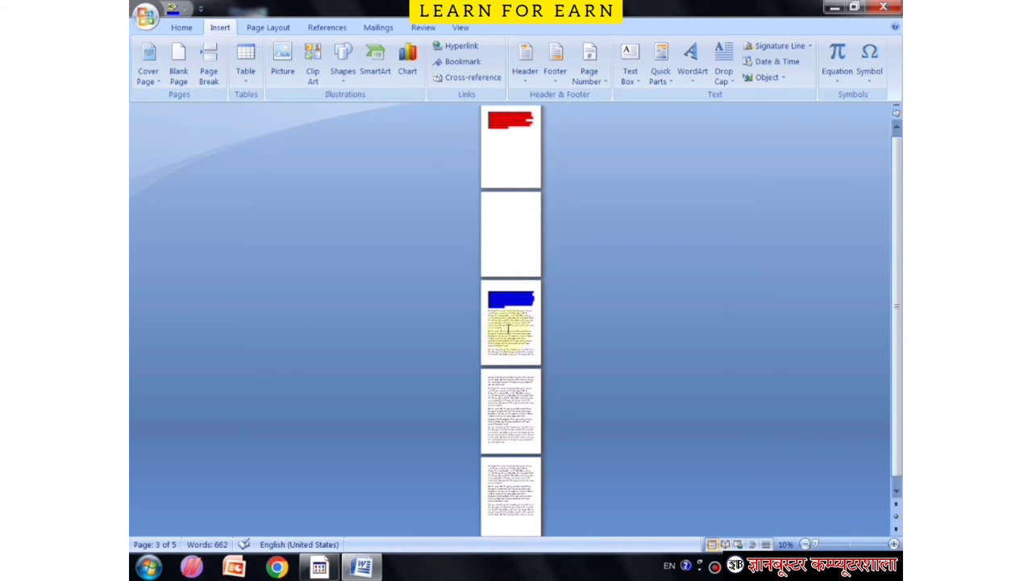
{"action": "scroll", "coordinate": [533, 379], "scroll_direction": "down", "scroll_amount": 2}
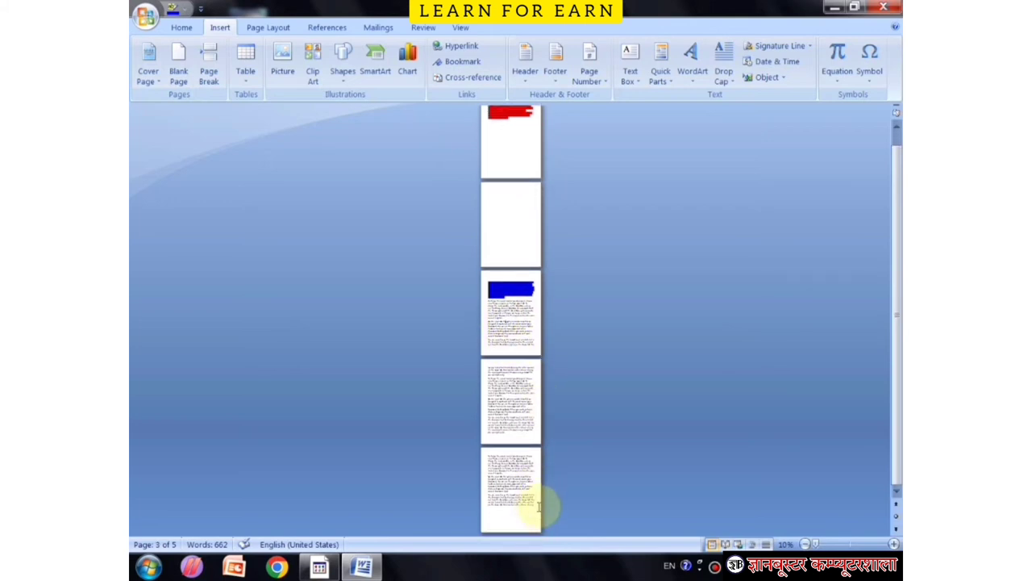
{"action": "left_click", "coordinate": [181, 71]}
{"action": "scroll", "coordinate": [621, 271], "scroll_direction": "down", "scroll_amount": 2}
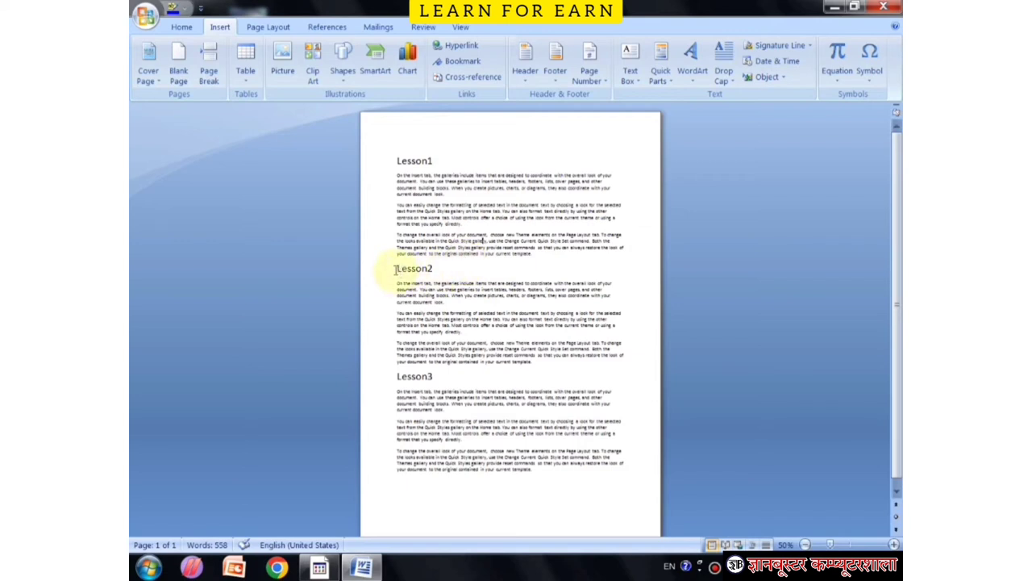
Insert a page break before the Lesson2 heading
{"action": "left_click", "coordinate": [396, 269]}
{"action": "left_click", "coordinate": [209, 72]}
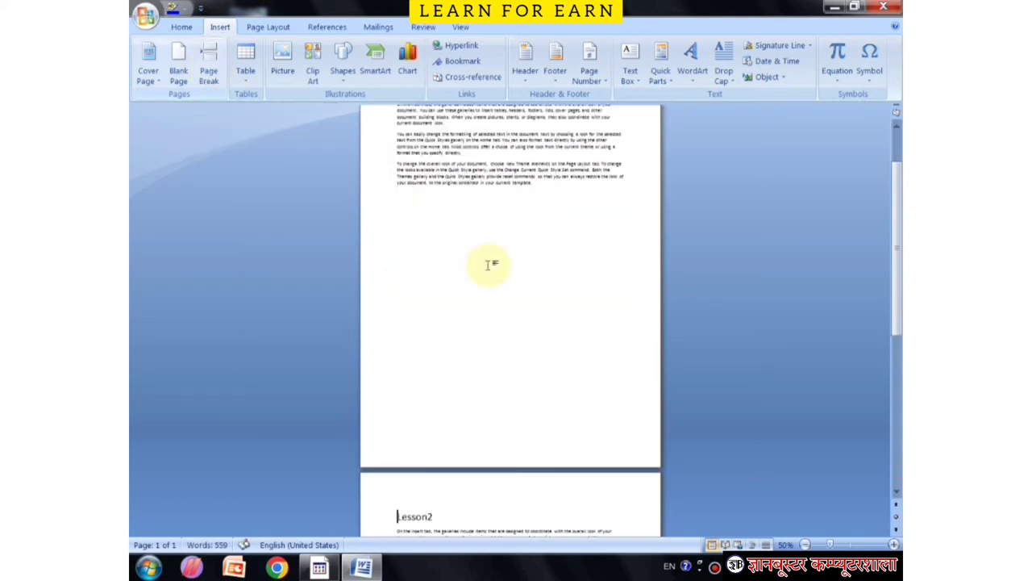
{"action": "scroll", "coordinate": [486, 267], "scroll_direction": "up", "scroll_amount": 3}
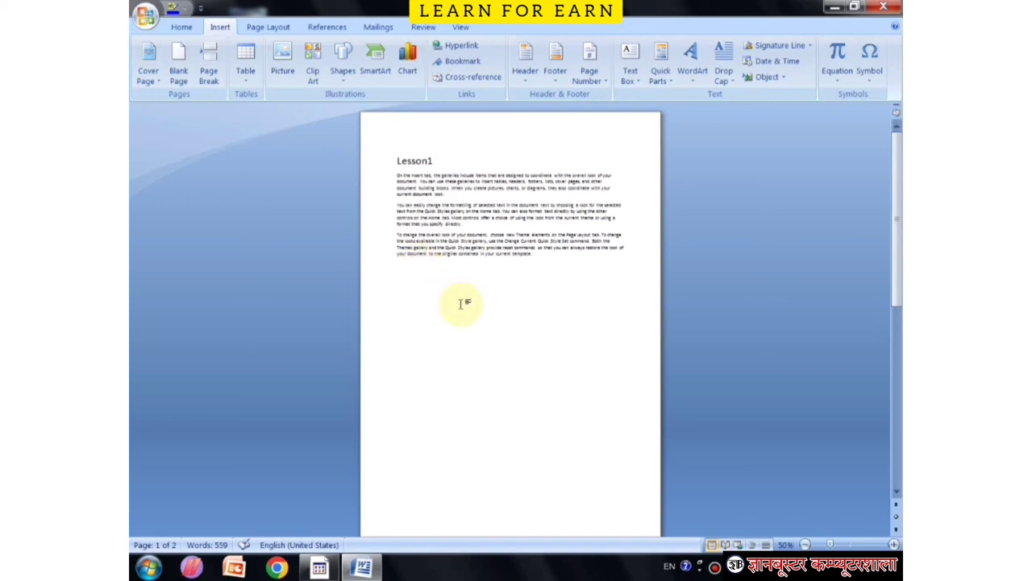
{"action": "scroll", "coordinate": [460, 299], "scroll_direction": "down", "scroll_amount": 3}
{"action": "scroll", "coordinate": [464, 313], "scroll_direction": "down", "scroll_amount": 3}
{"action": "scroll", "coordinate": [461, 306], "scroll_direction": "down", "scroll_amount": 2}
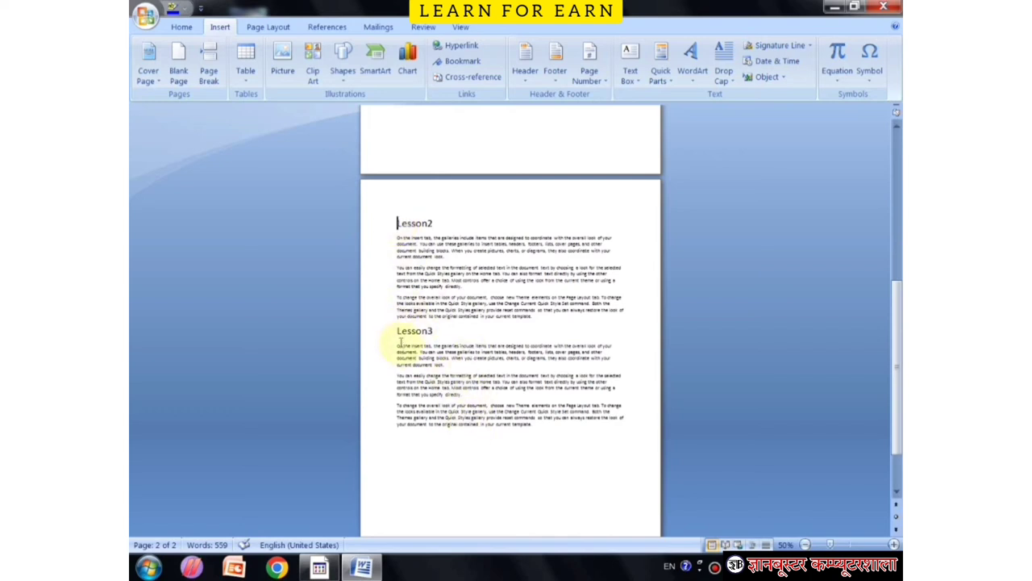
Insert a page break before the Lesson3 heading
{"action": "left_click", "coordinate": [396, 332]}
{"action": "left_click", "coordinate": [207, 64]}
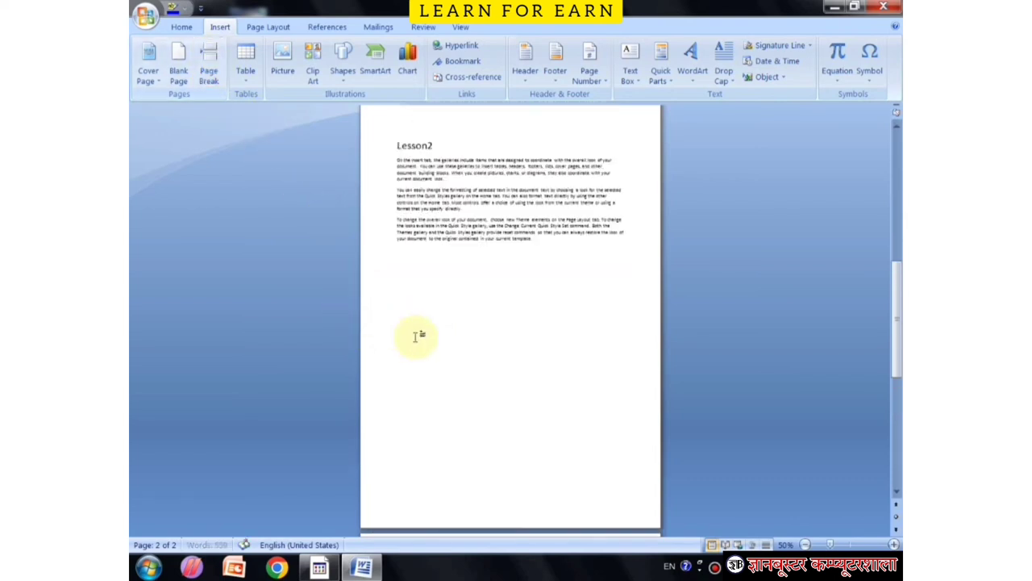
{"action": "scroll", "coordinate": [415, 339], "scroll_direction": "up", "scroll_amount": 10}
{"action": "scroll", "coordinate": [455, 354], "scroll_direction": "down", "scroll_amount": 4}
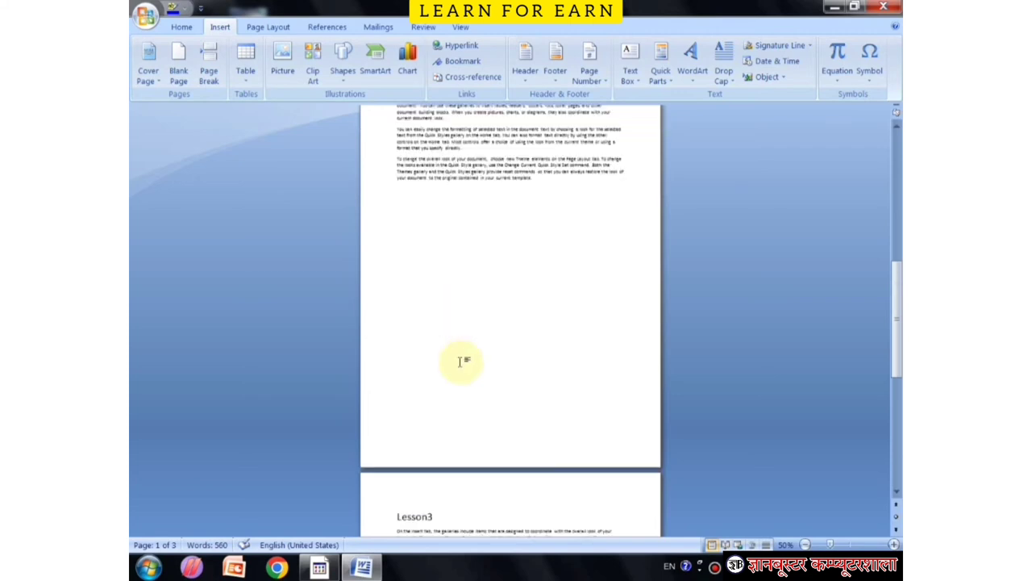
{"action": "scroll", "coordinate": [456, 355], "scroll_direction": "down", "scroll_amount": 3}
{"action": "scroll", "coordinate": [435, 363], "scroll_direction": "down", "scroll_amount": 1}
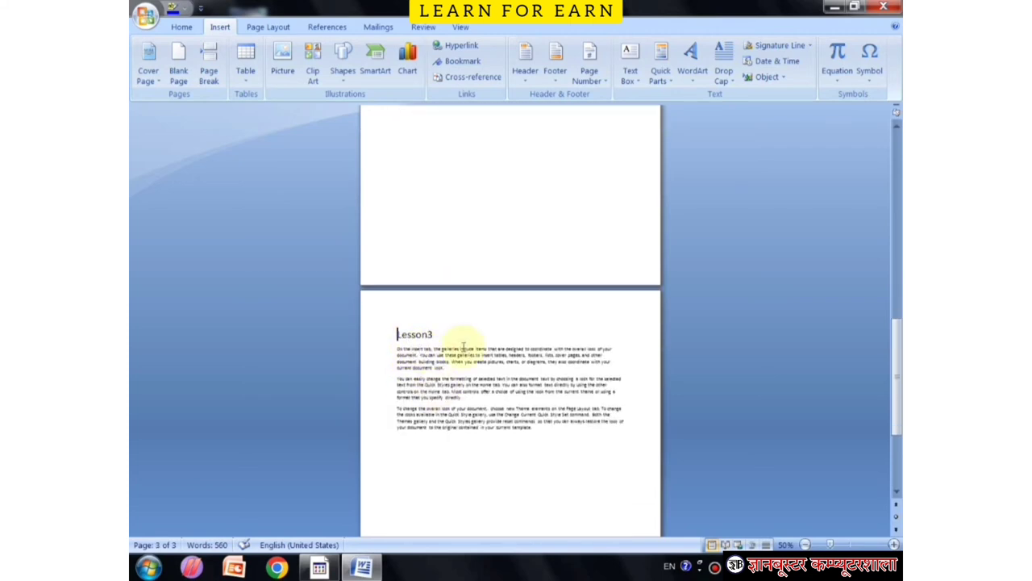
{"action": "scroll", "coordinate": [519, 330], "scroll_direction": "up", "scroll_amount": 3}
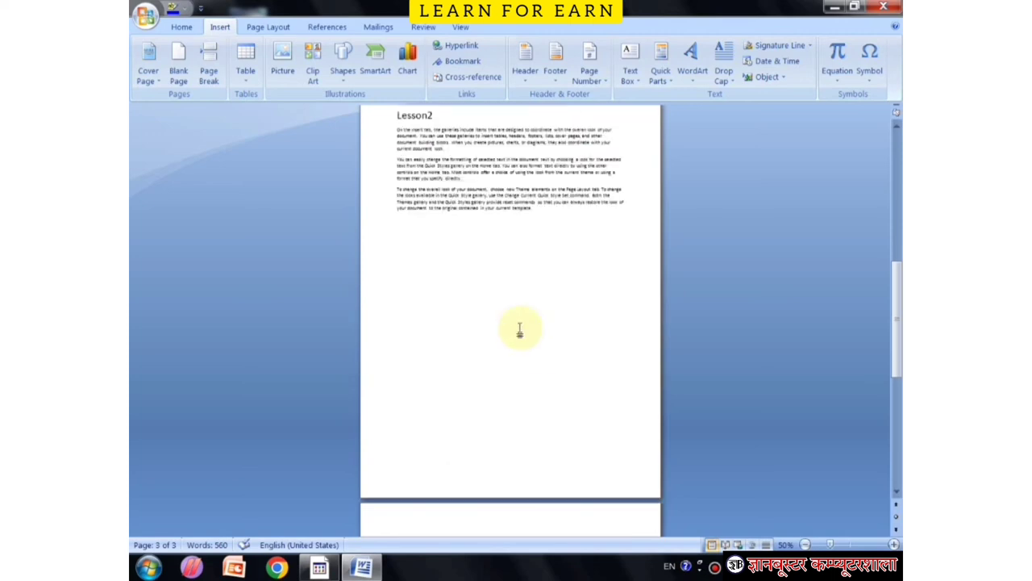
{"action": "scroll", "coordinate": [486, 275], "scroll_direction": "up", "scroll_amount": 2}
Break Lesson2's first paragraph onto a new page, then clear the selection
{"action": "left_click", "coordinate": [379, 208]}
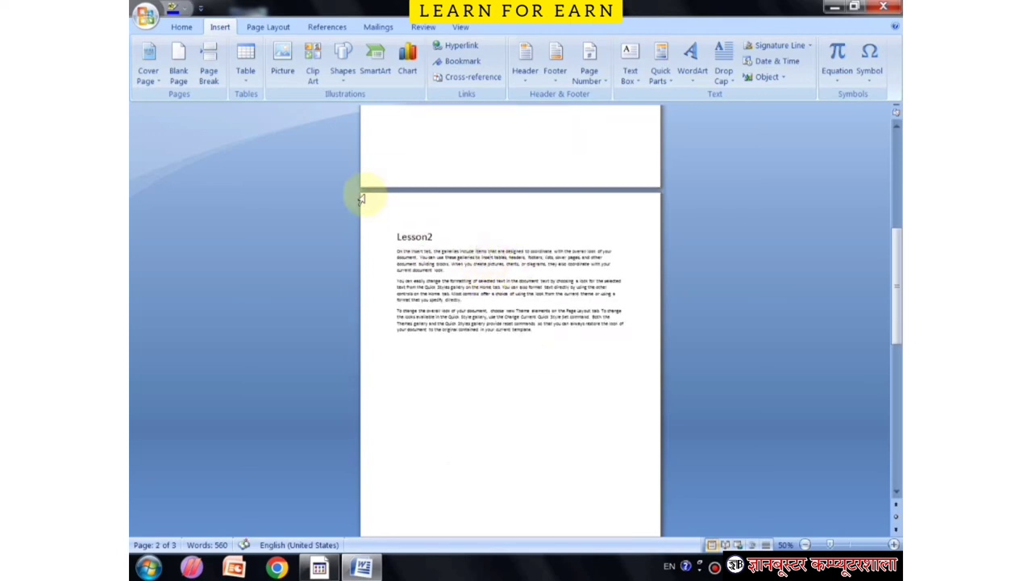
{"action": "left_click", "coordinate": [213, 66]}
{"action": "scroll", "coordinate": [564, 274], "scroll_direction": "up", "scroll_amount": 1}
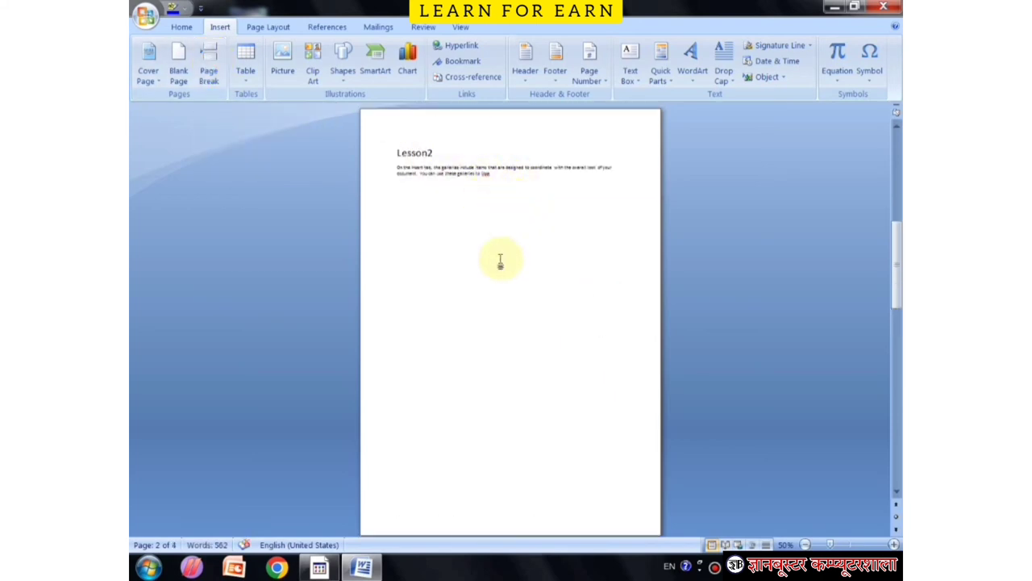
{"action": "scroll", "coordinate": [546, 329], "scroll_direction": "down", "scroll_amount": 3}
{"action": "scroll", "coordinate": [546, 329], "scroll_direction": "up", "scroll_amount": 2}
{"action": "scroll", "coordinate": [540, 291], "scroll_direction": "up", "scroll_amount": 3}
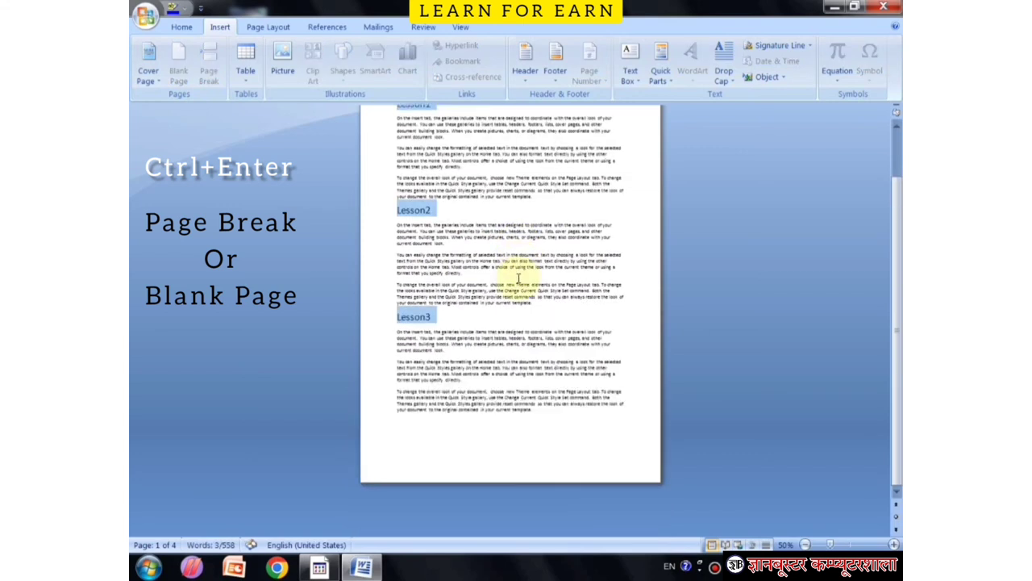
{"action": "left_click", "coordinate": [479, 226]}
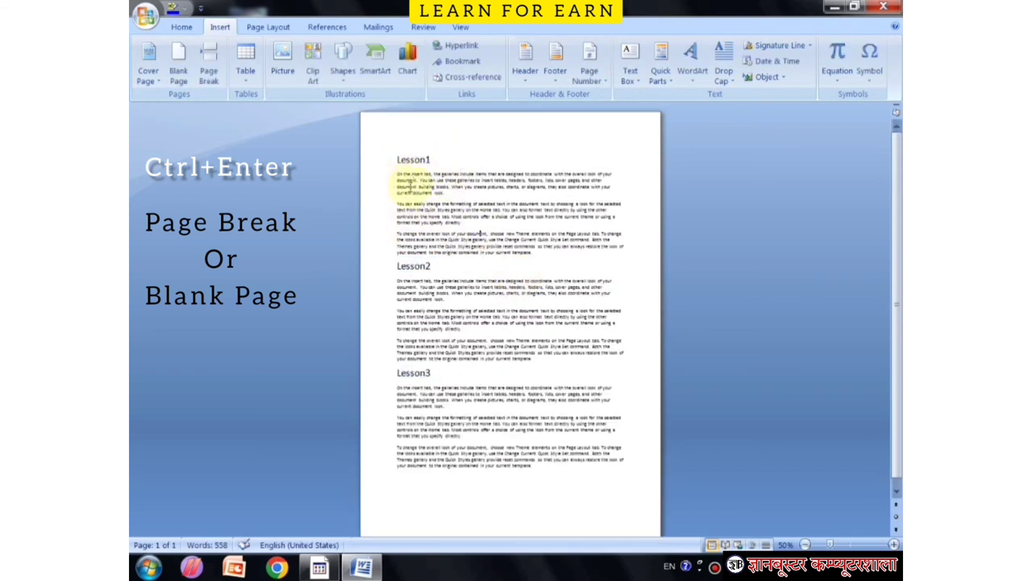
Start Lesson3 on its own page with Ctrl+Enter before its heading
{"action": "left_click", "coordinate": [395, 266]}
{"action": "scroll", "coordinate": [495, 300], "scroll_direction": "up", "scroll_amount": 2}
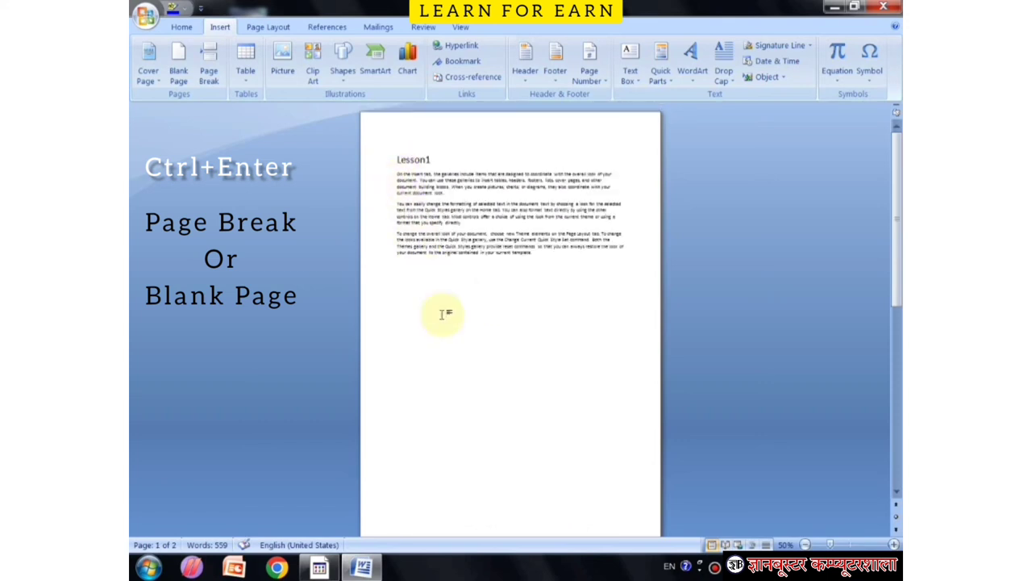
{"action": "scroll", "coordinate": [444, 311], "scroll_direction": "down", "scroll_amount": 3}
{"action": "scroll", "coordinate": [445, 312], "scroll_direction": "down", "scroll_amount": 1}
{"action": "scroll", "coordinate": [380, 369], "scroll_direction": "down", "scroll_amount": 2}
{"action": "scroll", "coordinate": [397, 389], "scroll_direction": "down", "scroll_amount": 1}
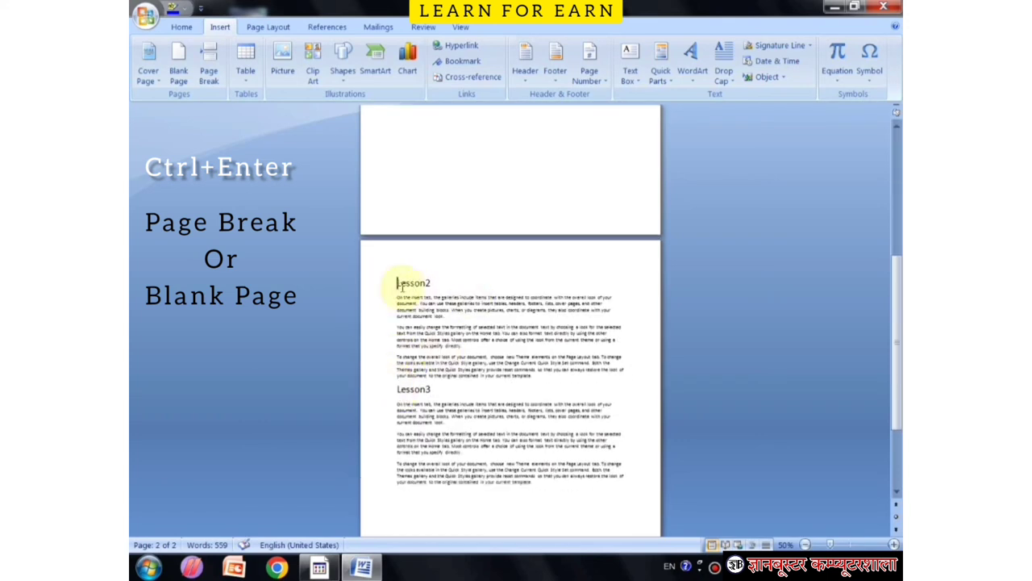
{"action": "left_click", "coordinate": [396, 282]}
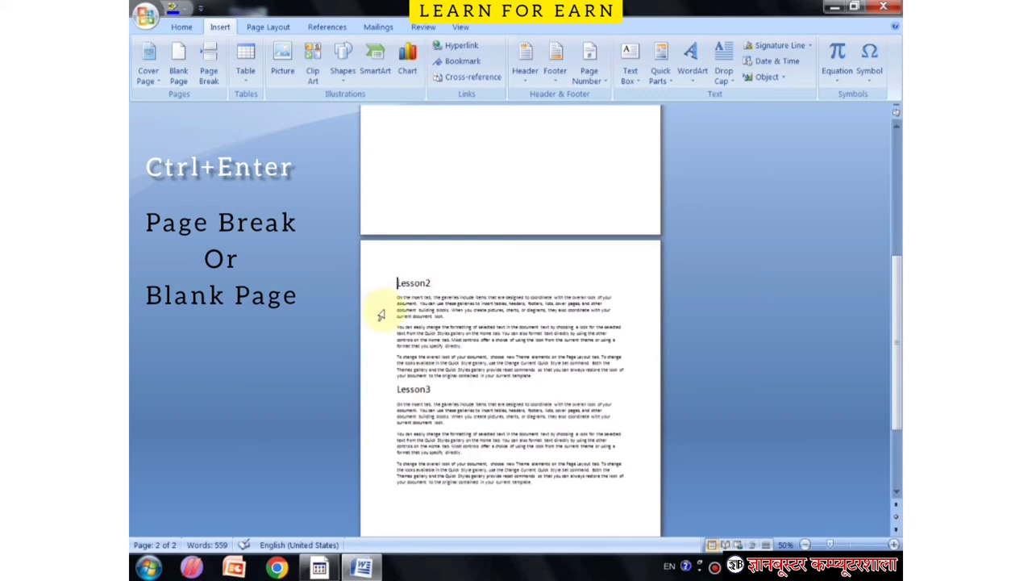
{"action": "left_click", "coordinate": [396, 390]}
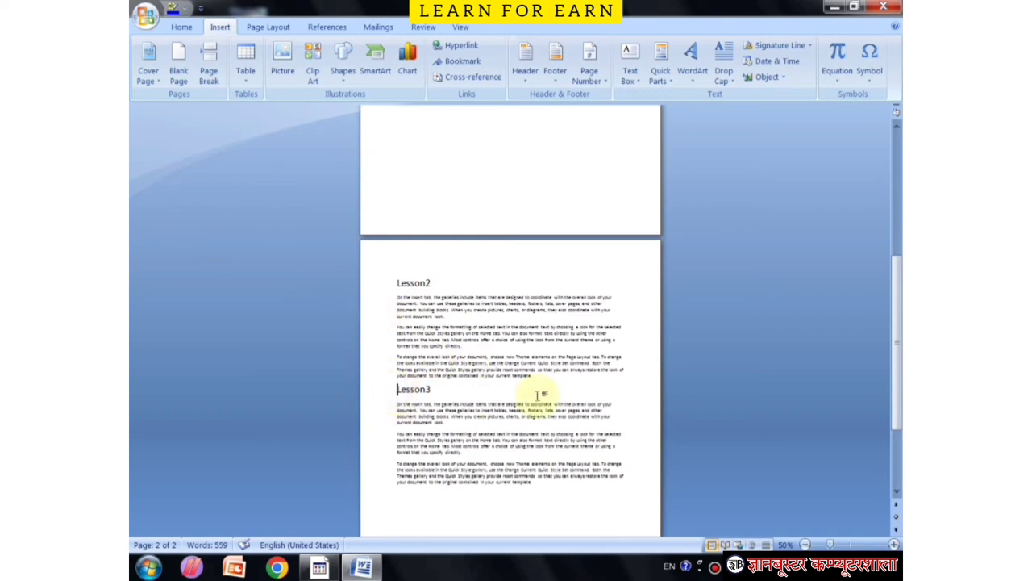
{"action": "key", "text": "ctrl+Return"}
{"action": "scroll", "coordinate": [553, 392], "scroll_direction": "up", "scroll_amount": 6}
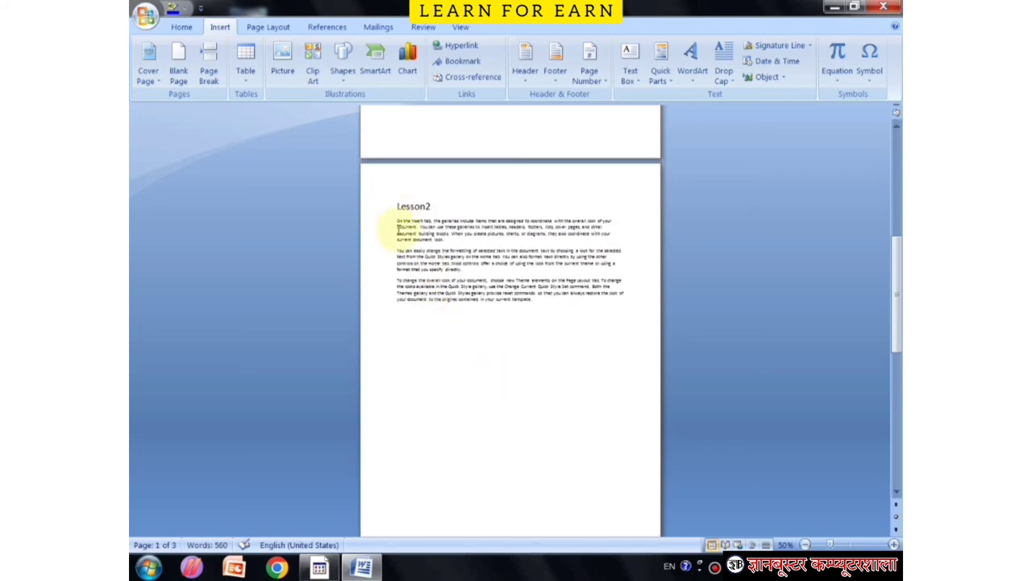
{"action": "scroll", "coordinate": [468, 363], "scroll_direction": "down", "scroll_amount": 4}
{"action": "scroll", "coordinate": [419, 395], "scroll_direction": "down", "scroll_amount": 2}
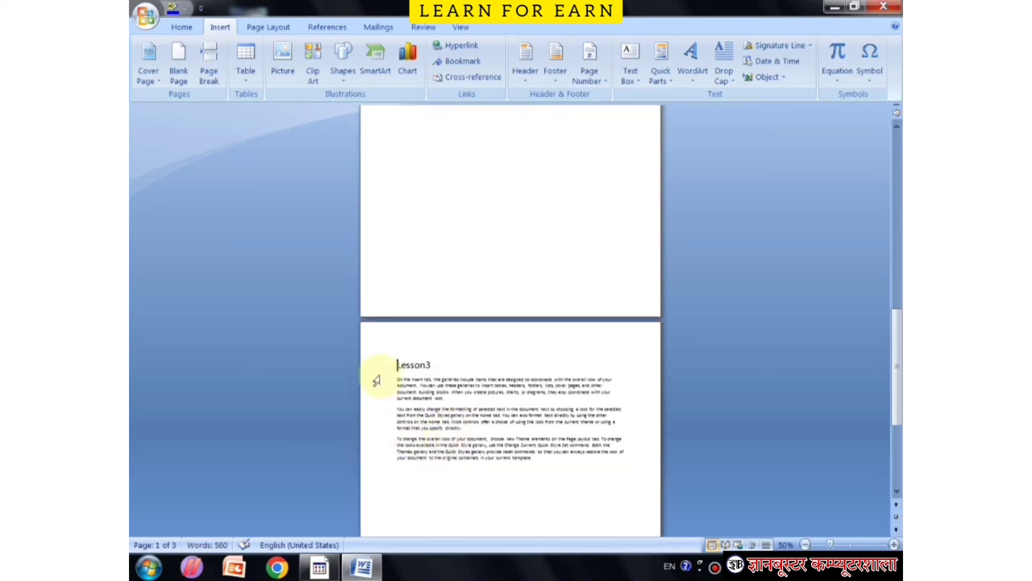
{"action": "scroll", "coordinate": [379, 381], "scroll_direction": "down", "scroll_amount": 2}
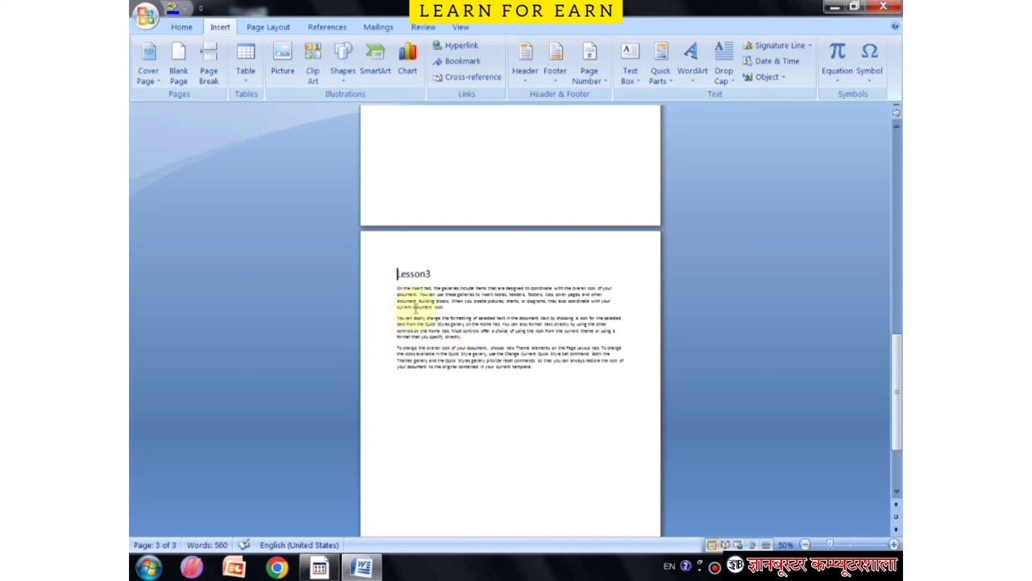
{"action": "scroll", "coordinate": [495, 323], "scroll_direction": "up", "scroll_amount": 3}
{"action": "scroll", "coordinate": [495, 328], "scroll_direction": "up", "scroll_amount": 3}
{"action": "scroll", "coordinate": [587, 340], "scroll_direction": "down", "scroll_amount": 1}
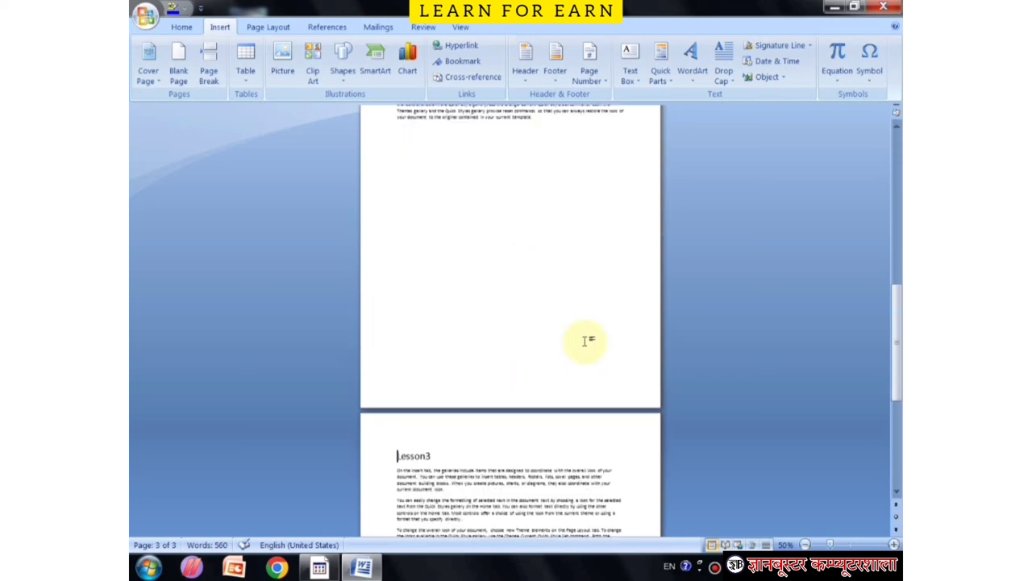
Add a Ctrl+Enter break before Lesson3 and another page break on page two, reaching six pages
{"action": "key", "text": "ctrl+Return"}
{"action": "scroll", "coordinate": [583, 339], "scroll_direction": "up", "scroll_amount": 5}
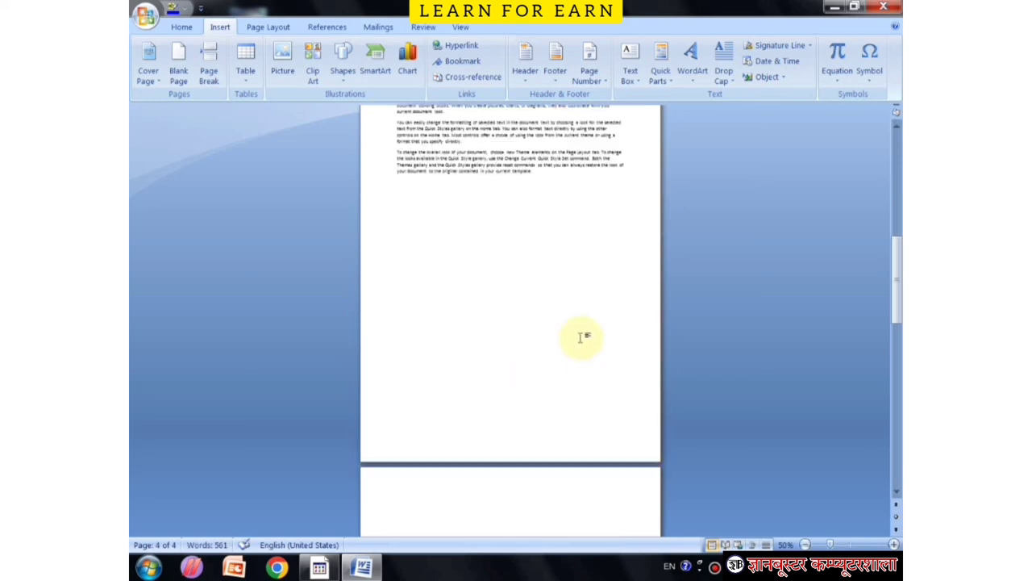
{"action": "scroll", "coordinate": [579, 335], "scroll_direction": "down", "scroll_amount": 3}
{"action": "scroll", "coordinate": [568, 334], "scroll_direction": "down", "scroll_amount": 1, "text": "ctrl"}
{"action": "scroll", "coordinate": [570, 334], "scroll_direction": "down", "scroll_amount": 3, "text": "ctrl"}
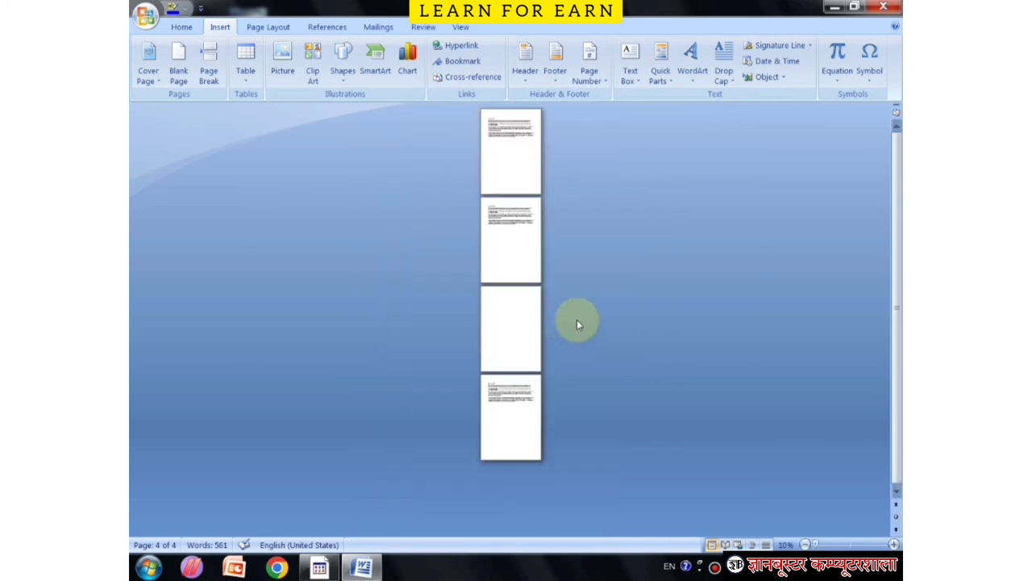
{"action": "left_click", "coordinate": [515, 214]}
{"action": "left_click", "coordinate": [208, 74]}
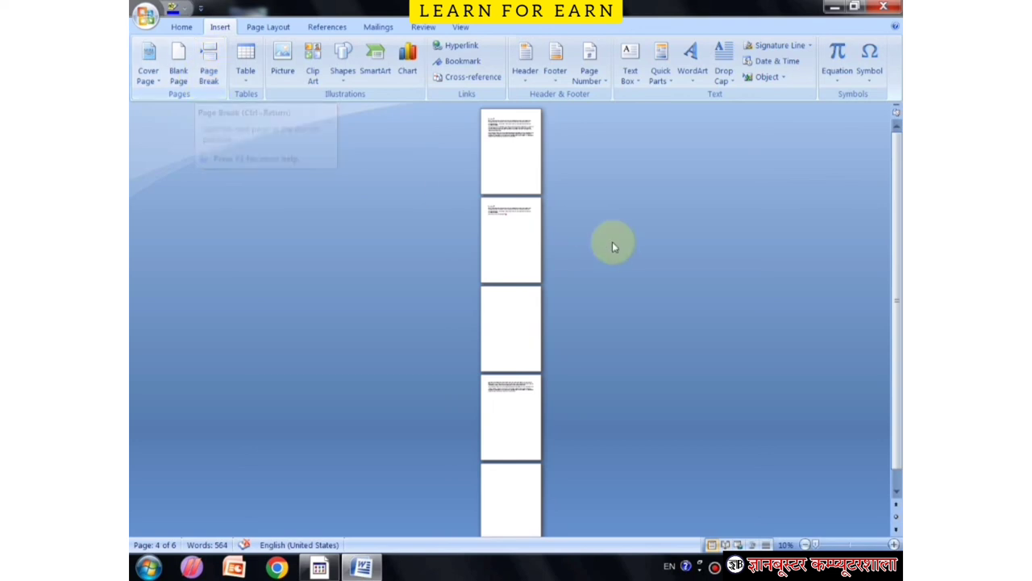
Trim a few characters on either side of 'tables' in the Lesson2 text
{"action": "scroll", "coordinate": [622, 294], "scroll_direction": "up", "scroll_amount": 2, "text": "ctrl"}
{"action": "scroll", "coordinate": [622, 294], "scroll_direction": "up", "scroll_amount": 4, "text": "ctrl"}
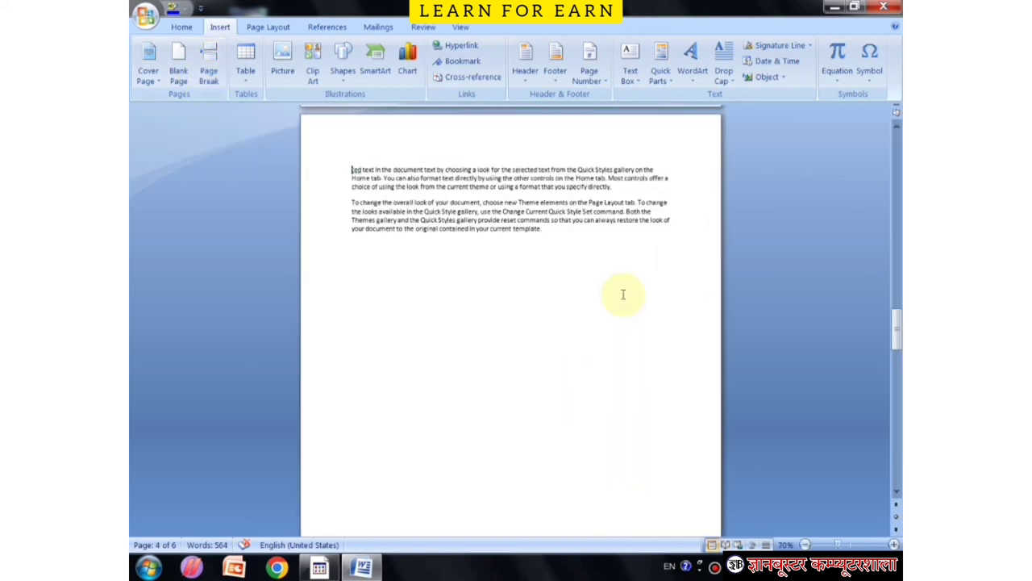
{"action": "scroll", "coordinate": [627, 294], "scroll_direction": "up", "scroll_amount": 5}
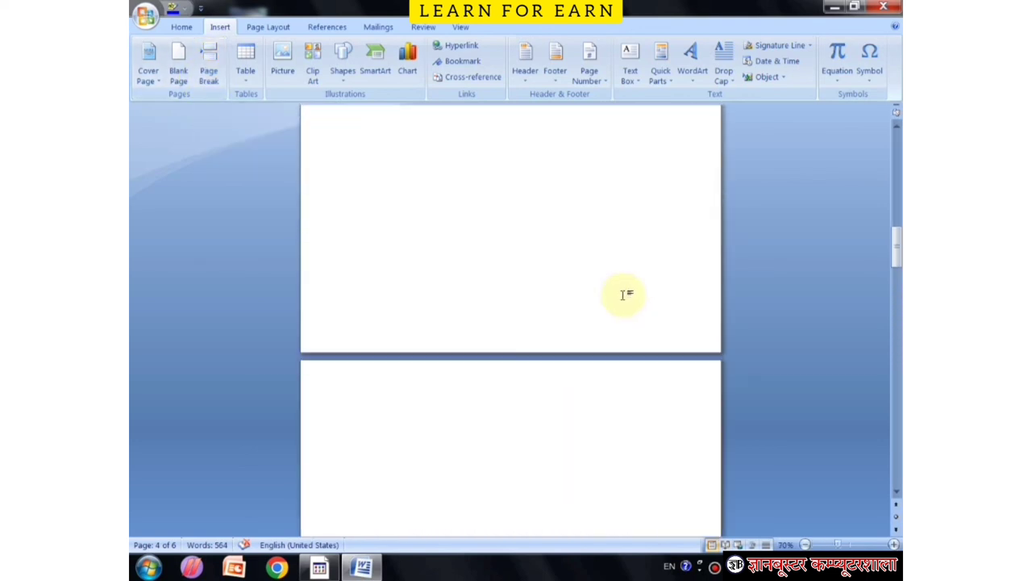
{"action": "scroll", "coordinate": [626, 295], "scroll_direction": "up", "scroll_amount": 5}
{"action": "scroll", "coordinate": [626, 294], "scroll_direction": "up", "scroll_amount": 5}
{"action": "scroll", "coordinate": [626, 295], "scroll_direction": "up", "scroll_amount": 5}
{"action": "scroll", "coordinate": [623, 294], "scroll_direction": "up", "scroll_amount": 3}
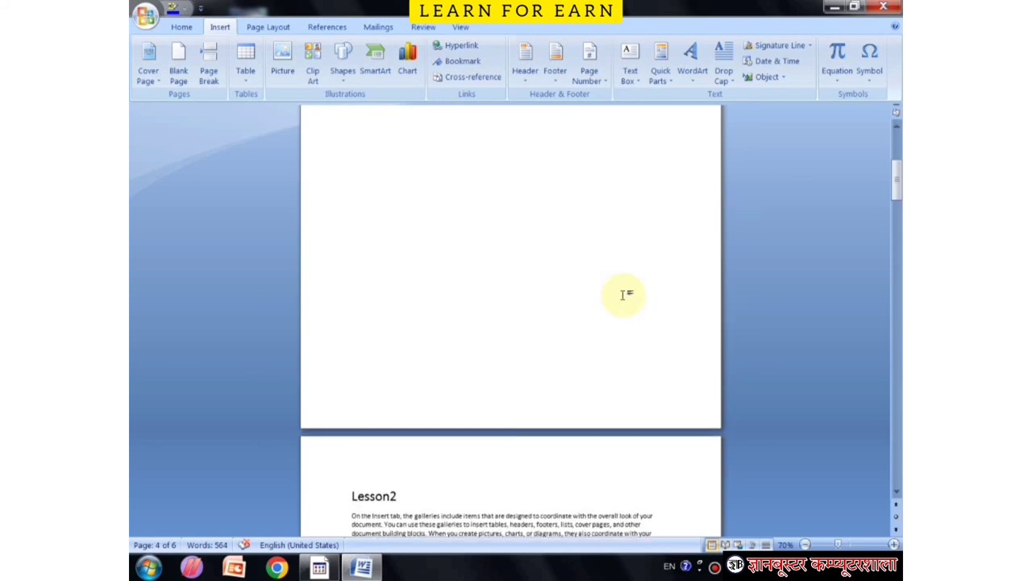
{"action": "scroll", "coordinate": [624, 295], "scroll_direction": "up", "scroll_amount": 5}
{"action": "scroll", "coordinate": [623, 294], "scroll_direction": "up", "scroll_amount": 5}
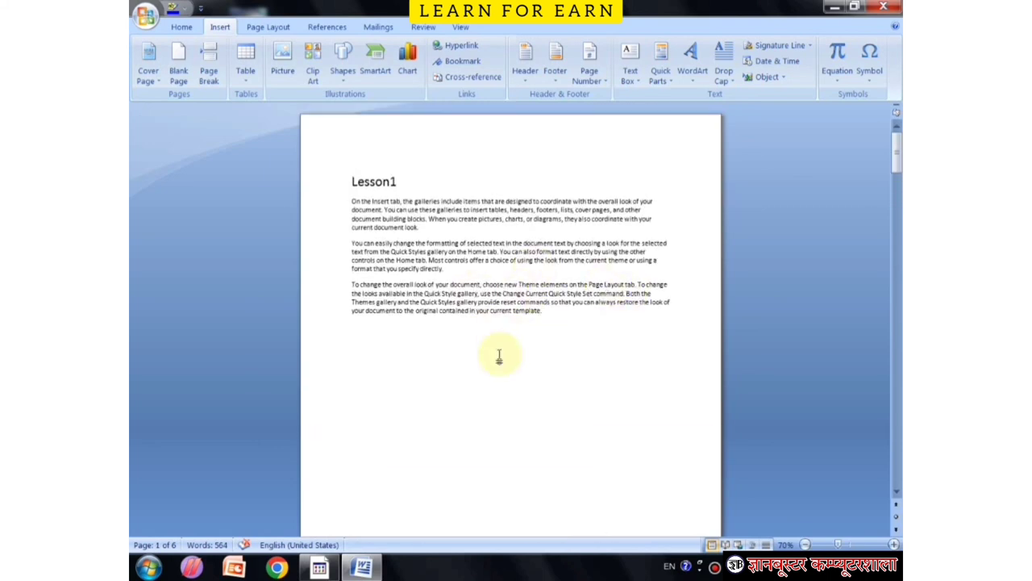
{"action": "scroll", "coordinate": [495, 357], "scroll_direction": "down", "scroll_amount": 4}
{"action": "scroll", "coordinate": [494, 355], "scroll_direction": "down", "scroll_amount": 3}
{"action": "scroll", "coordinate": [490, 350], "scroll_direction": "down", "scroll_amount": 4}
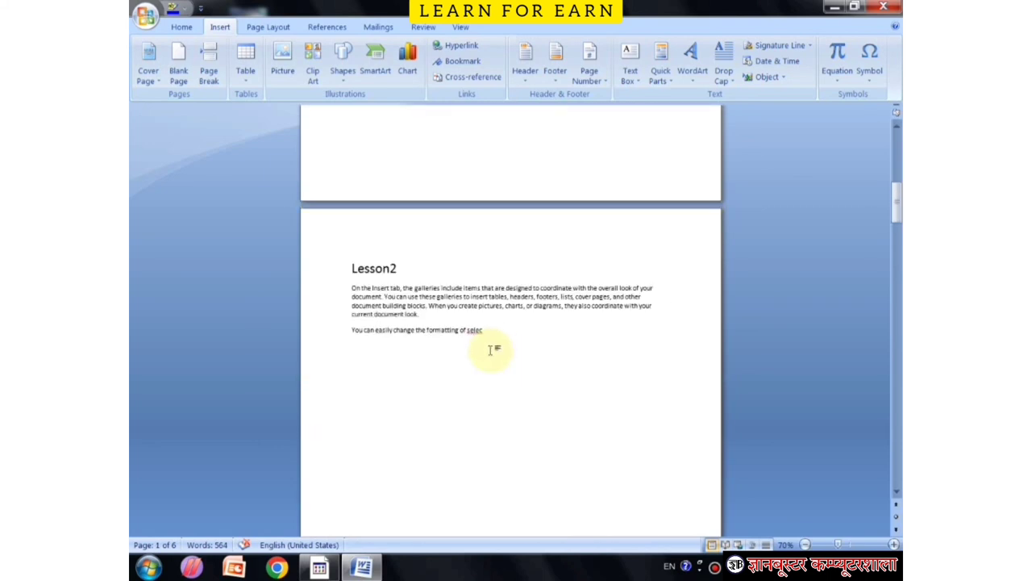
{"action": "left_click", "coordinate": [360, 364]}
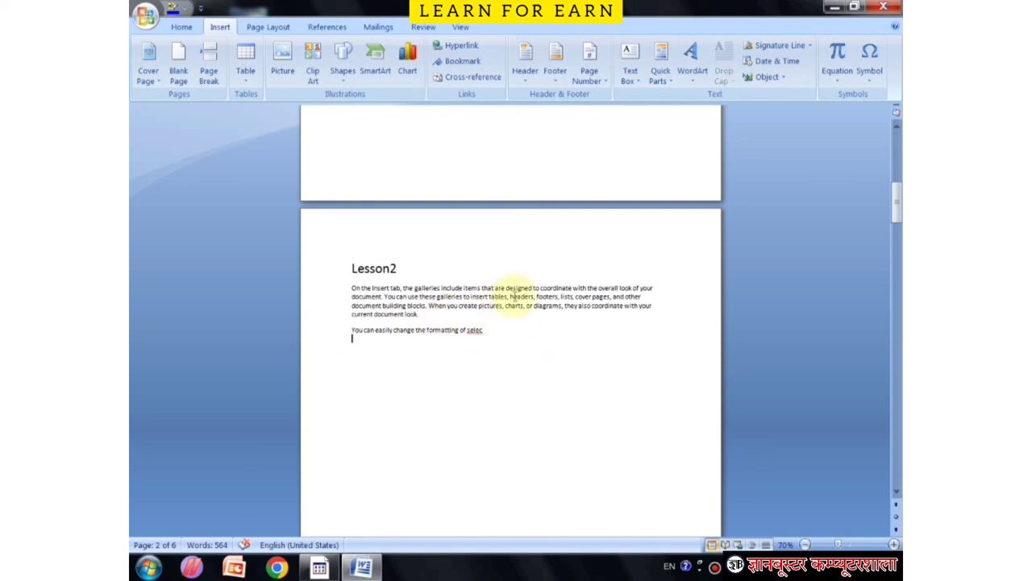
{"action": "left_click", "coordinate": [509, 296]}
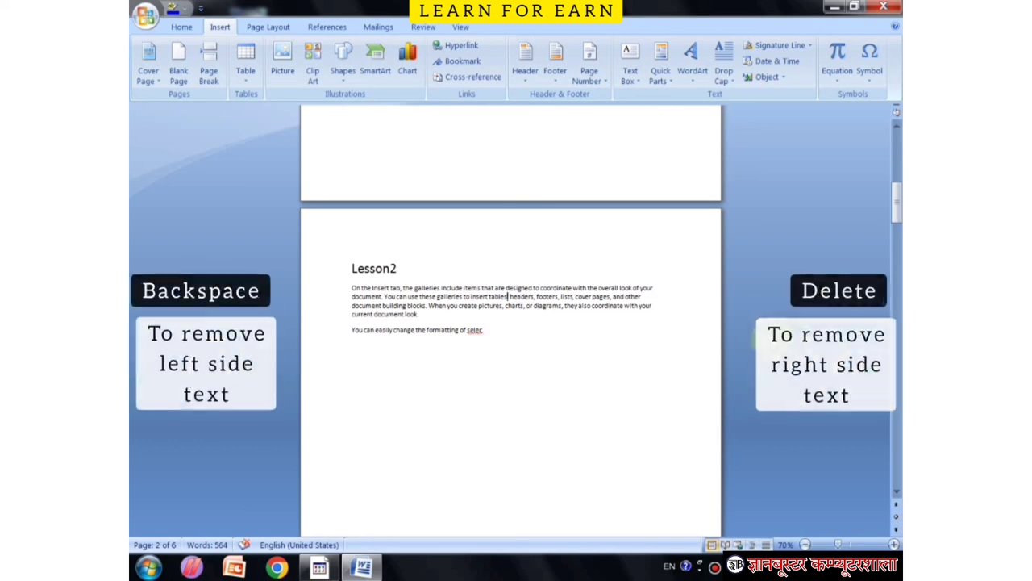
{"action": "scroll", "coordinate": [773, 343], "scroll_direction": "up", "scroll_amount": 2, "text": "ctrl"}
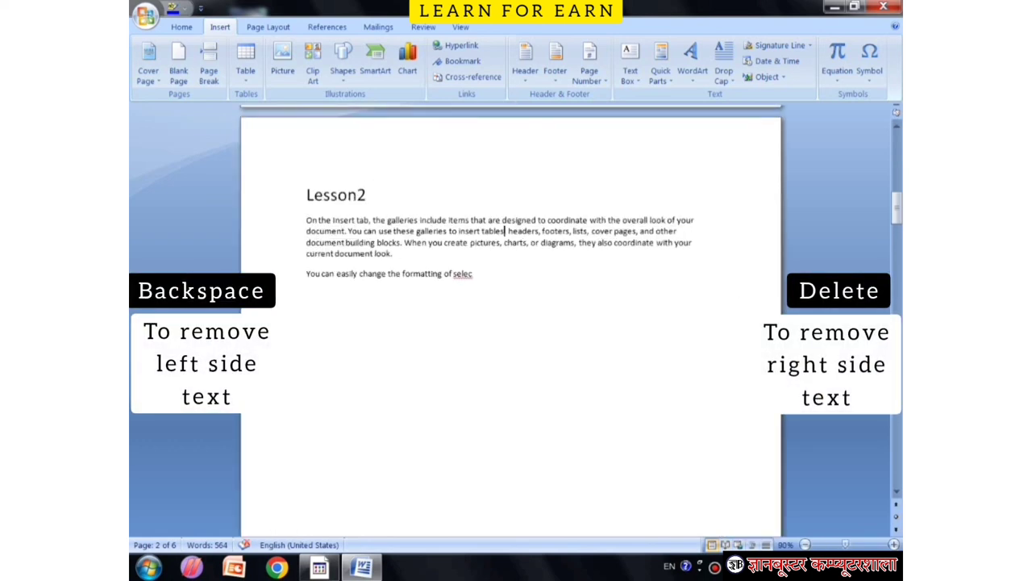
{"action": "key", "text": "BackSpace"}
{"action": "key", "text": "BackSpace"}
{"action": "key", "text": "BackSpace"}
{"action": "key", "text": "BackSpace"}
{"action": "key", "text": "BackSpace"}
{"action": "key", "text": "BackSpace"}
{"action": "key", "text": "BackSpace"}
{"action": "key", "text": "BackSpace"}
{"action": "key", "text": "BackSpace"}
{"action": "key", "text": "BackSpace"}
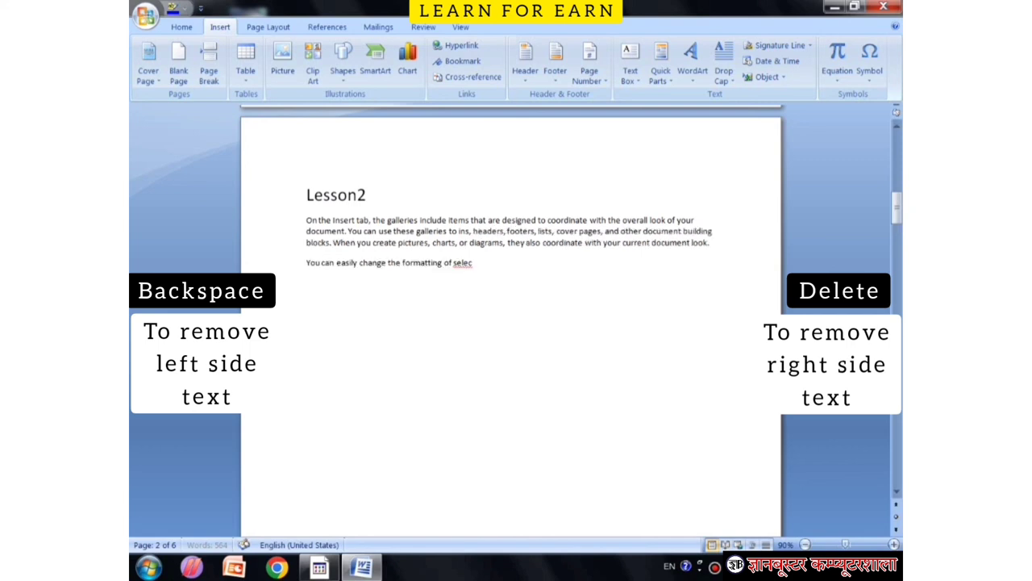
{"action": "key", "text": "BackSpace"}
{"action": "key", "text": "Delete"}
{"action": "key", "text": "Delete"}
{"action": "key", "text": "Delete"}
{"action": "key", "text": "Delete"}
{"action": "key", "text": "Delete"}
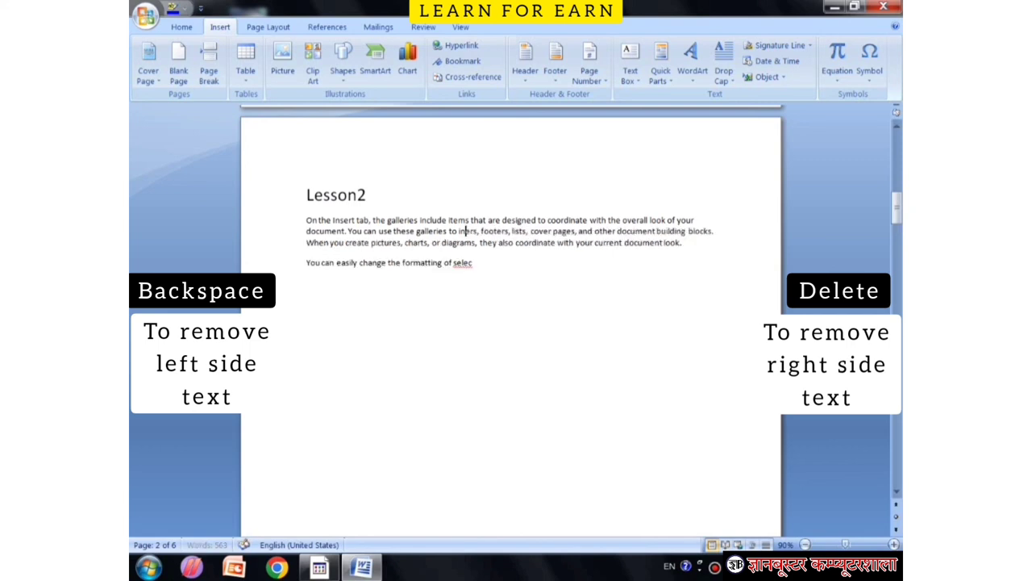
{"action": "key", "text": "Delete"}
{"action": "key", "text": "Delete"}
{"action": "key", "text": "Delete"}
{"action": "key", "text": "Delete"}
{"action": "key", "text": "Delete"}
{"action": "key", "text": "Delete"}
{"action": "key", "text": "Delete"}
{"action": "key", "text": "Delete"}
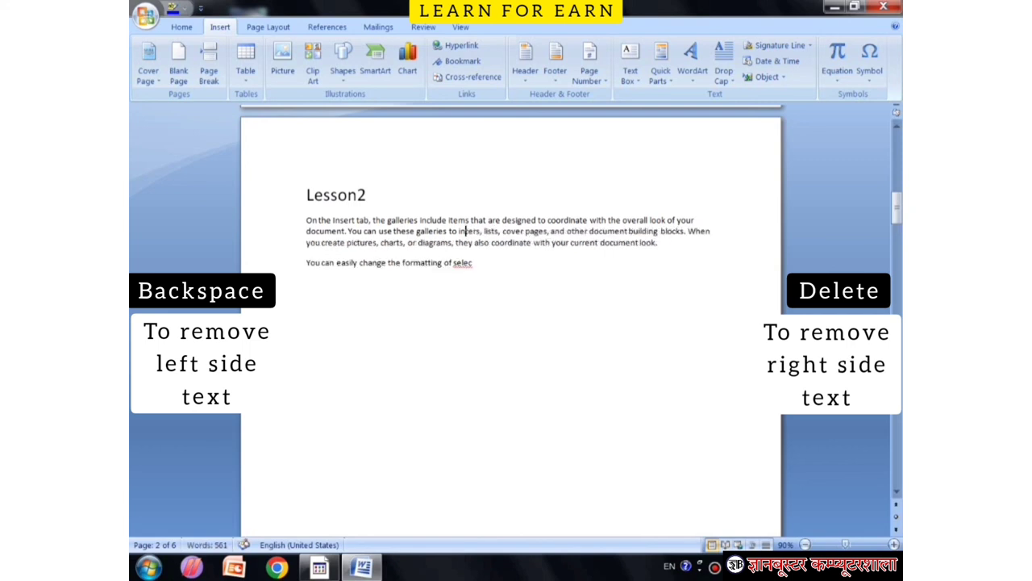
Remove the empty line after 'selec' so the paragraph rejoins as 'selected text'
{"action": "left_click", "coordinate": [346, 319]}
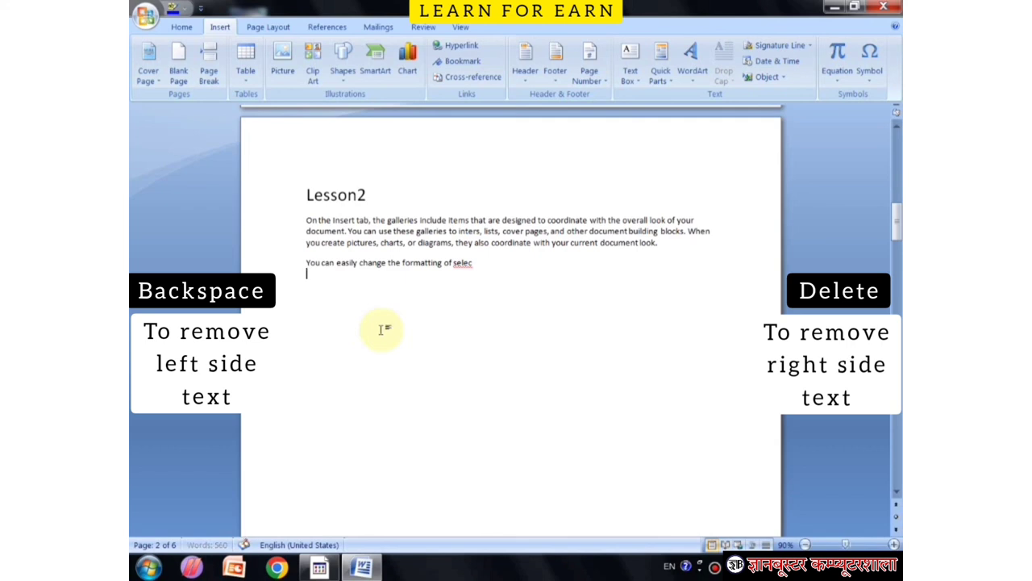
{"action": "key", "text": "Delete"}
{"action": "key", "text": "Delete"}
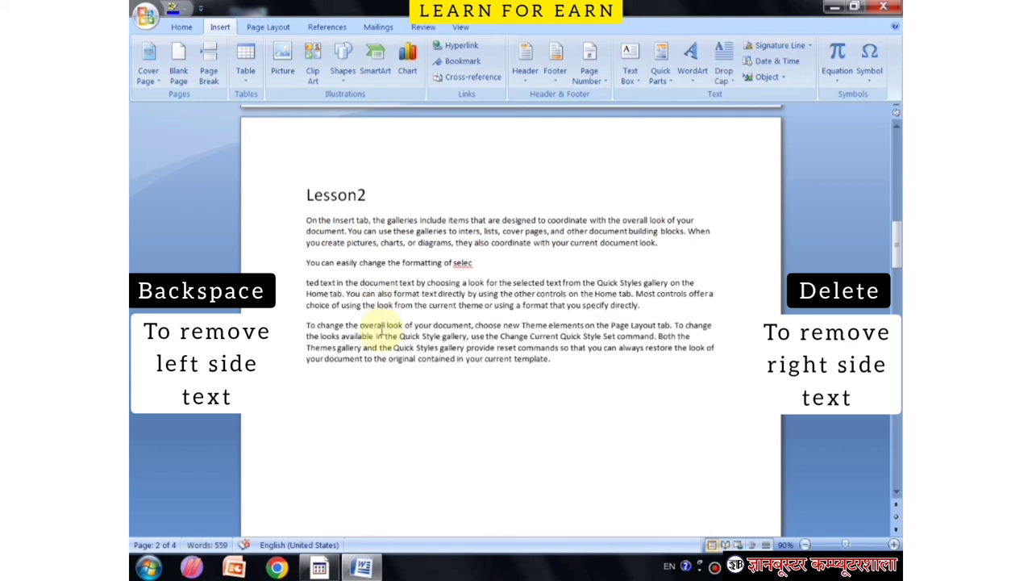
{"action": "key", "text": "BackSpace"}
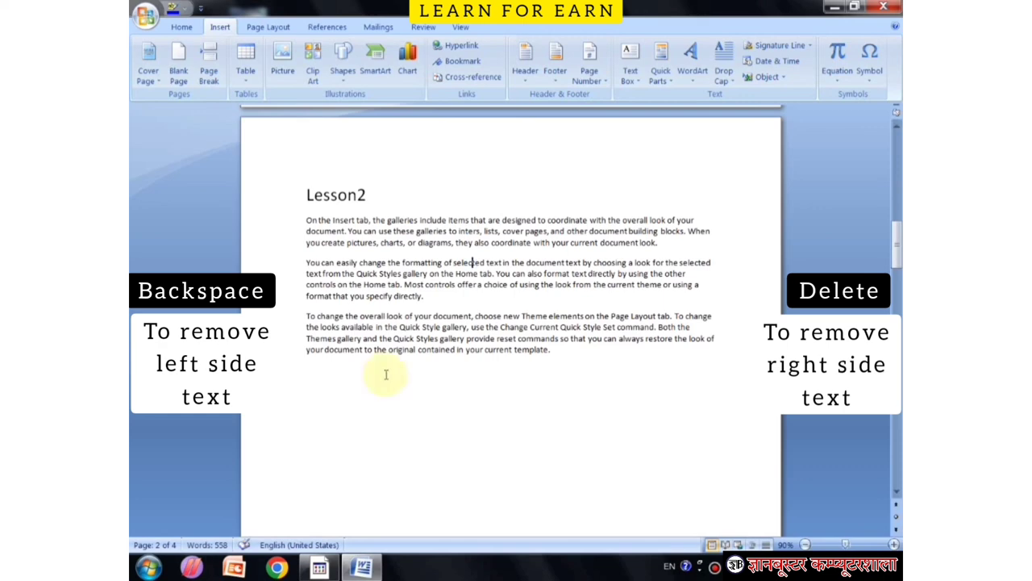
{"action": "scroll", "coordinate": [380, 369], "scroll_direction": "down", "scroll_amount": 4}
{"action": "scroll", "coordinate": [449, 387], "scroll_direction": "down", "scroll_amount": 4}
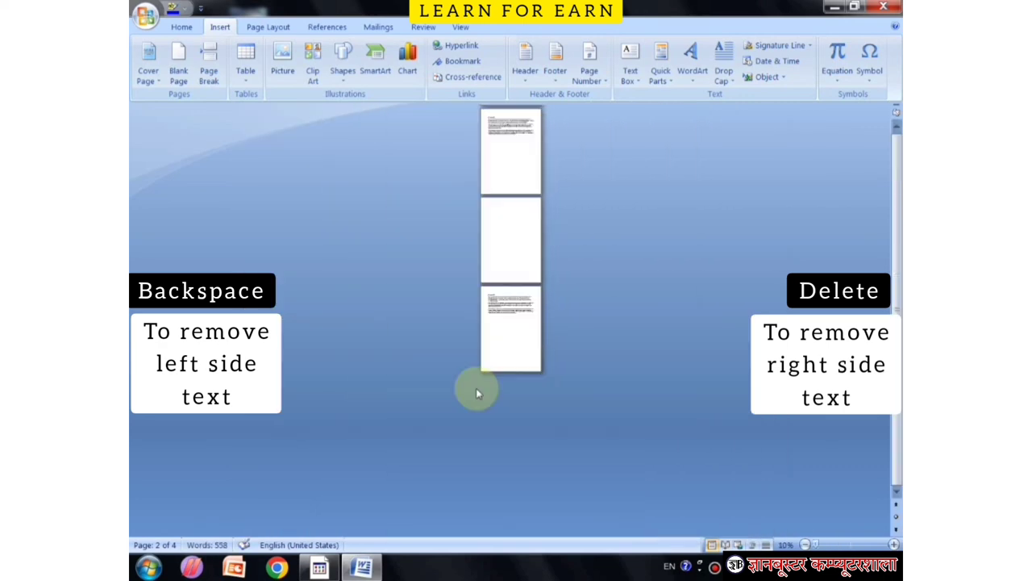
Delete the blank page and empty line so Lesson3 moves up onto Lesson2's page
{"action": "left_click", "coordinate": [490, 212]}
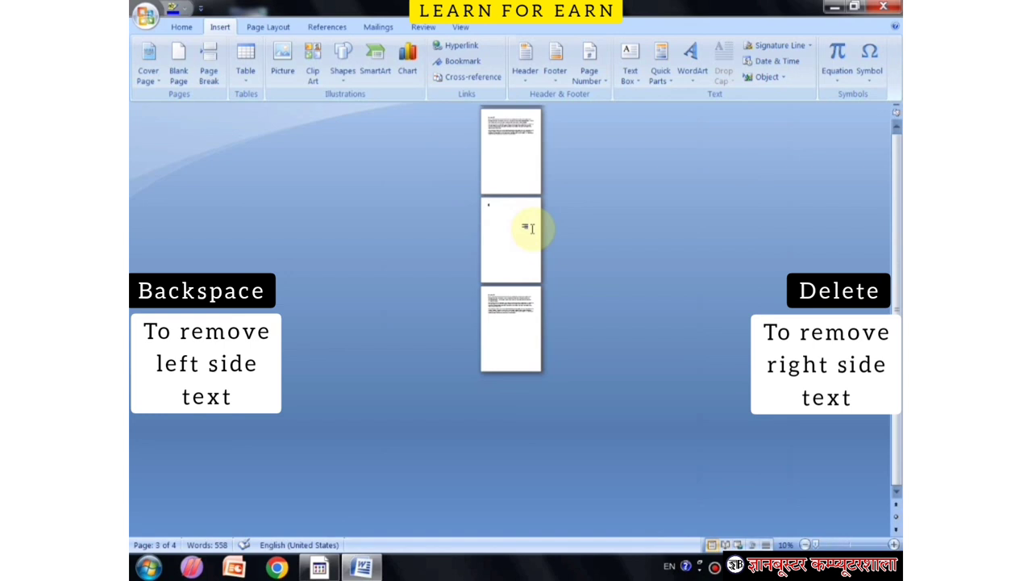
{"action": "key", "text": "Delete"}
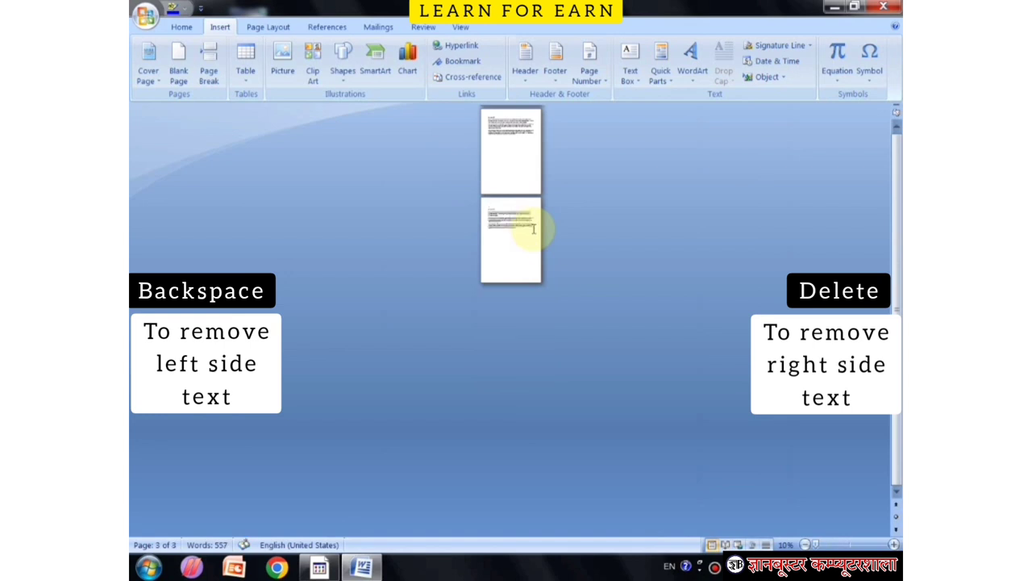
{"action": "key", "text": "Delete"}
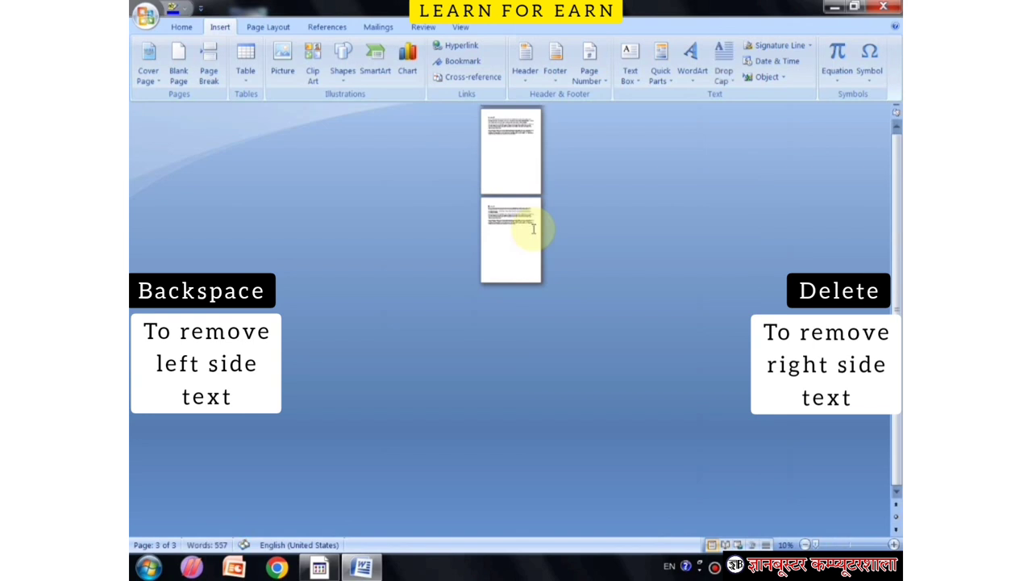
{"action": "key", "text": "Delete"}
{"action": "key", "text": "Delete"}
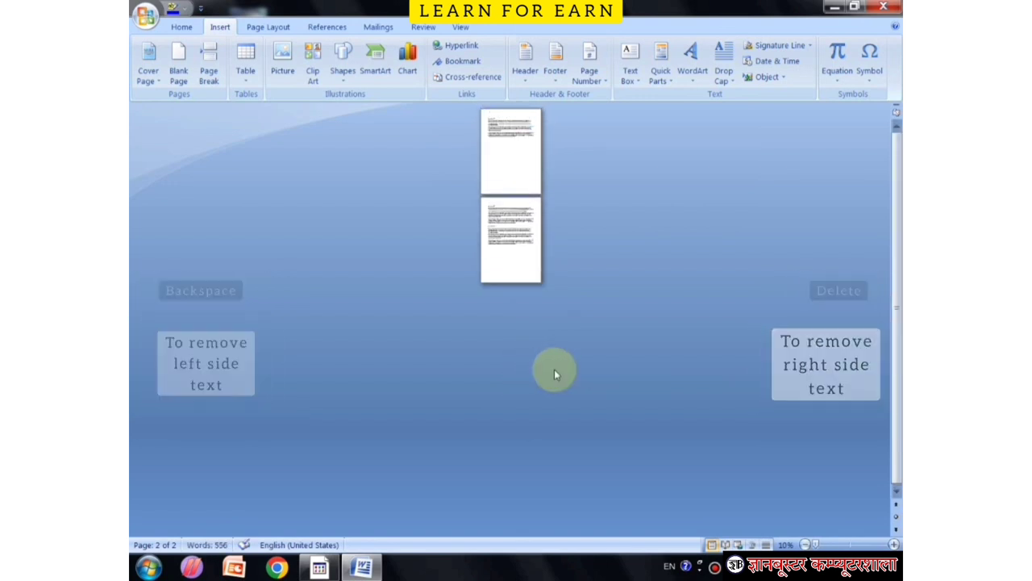
{"action": "scroll", "coordinate": [551, 275], "scroll_direction": "up", "scroll_amount": 4}
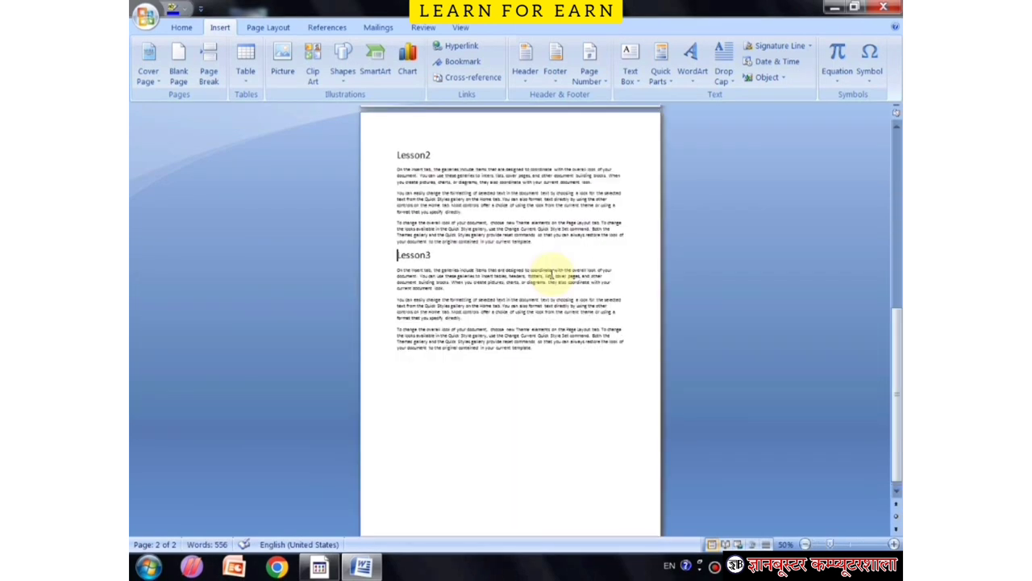